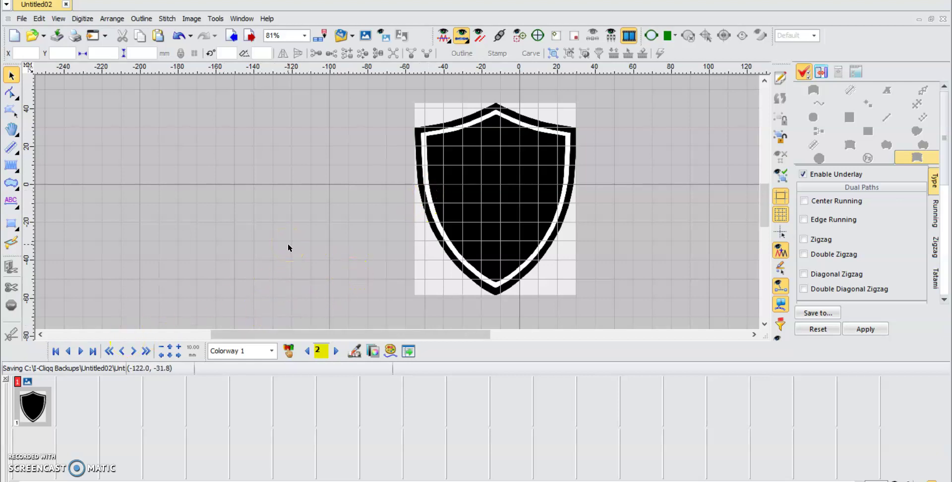
# Select the shield image and lock it as the background for tracing.
pyautogui.moveTo(404, 335); pyautogui.dragTo(461, 340)
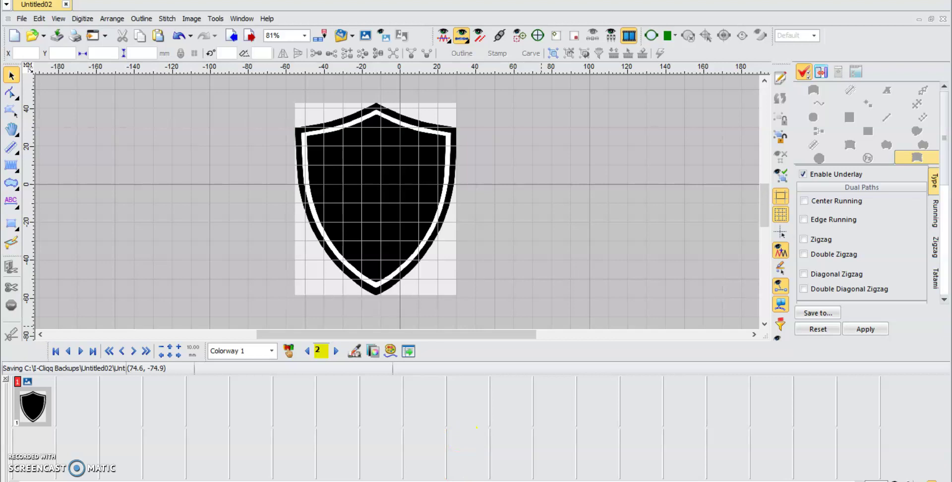
pyautogui.click(350, 212)
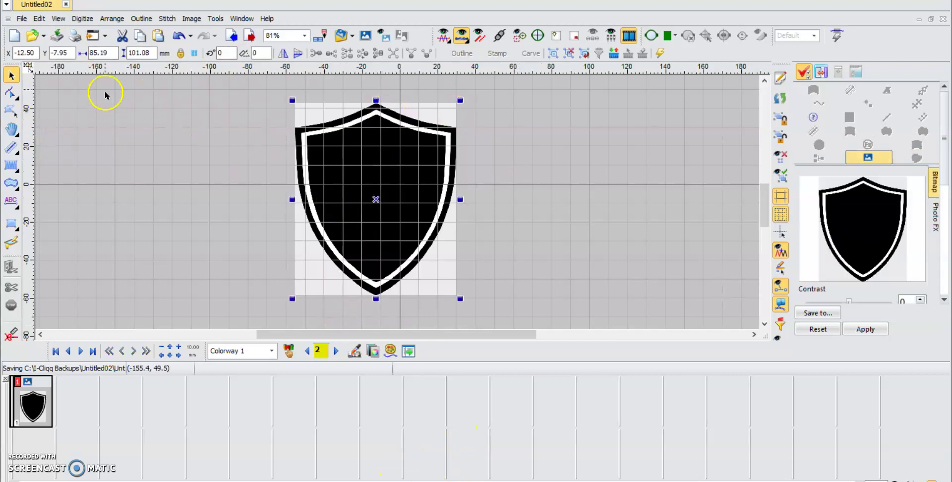
pyautogui.click(366, 36)
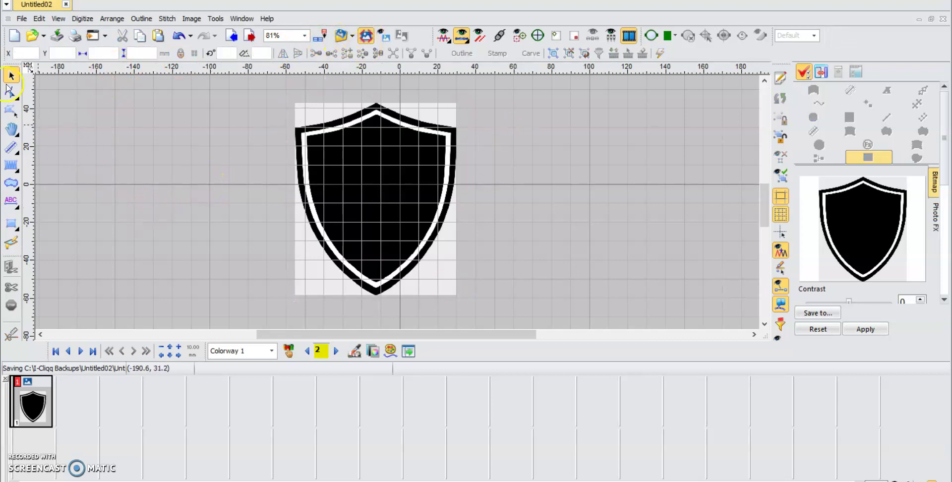
# Start a Tatami fill shape and trace the outer edge of the white border from the upper-left corner over the peak towards the upper-right corner.
pyautogui.click(11, 185)
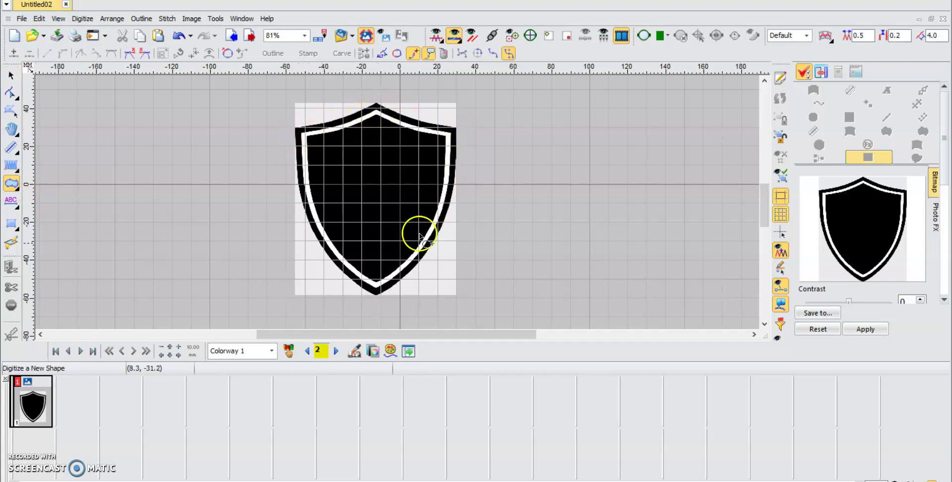
pyautogui.scroll(2, 310, 152)
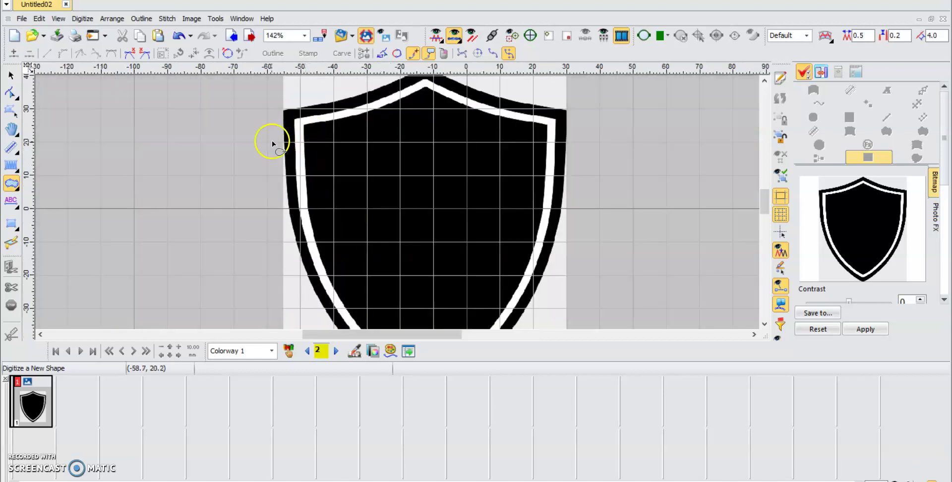
pyautogui.click(294, 120)
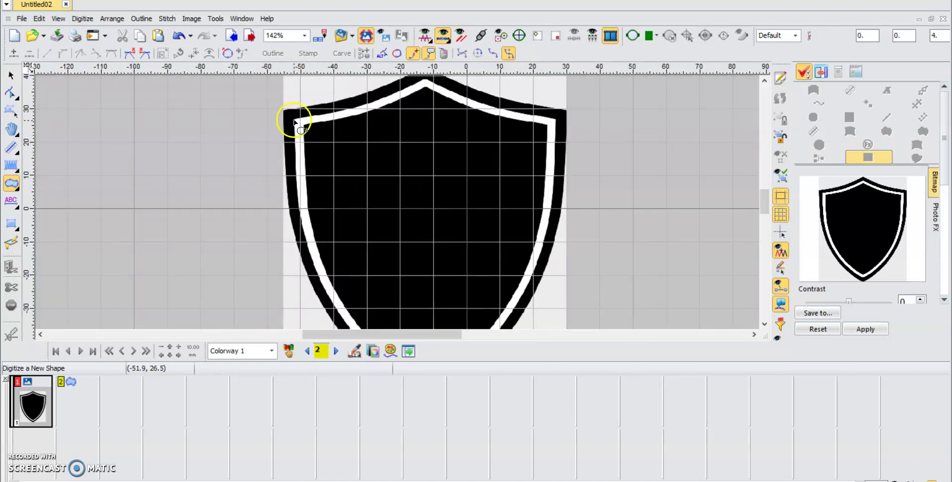
pyautogui.click(333, 113)
pyautogui.click(366, 104)
pyautogui.click(404, 90)
pyautogui.scroll(2, 419, 85)
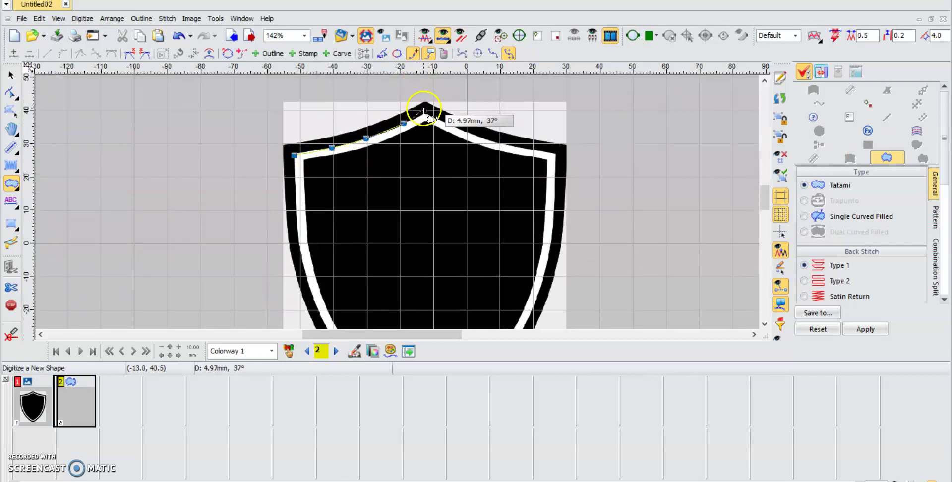
pyautogui.click(423, 114)
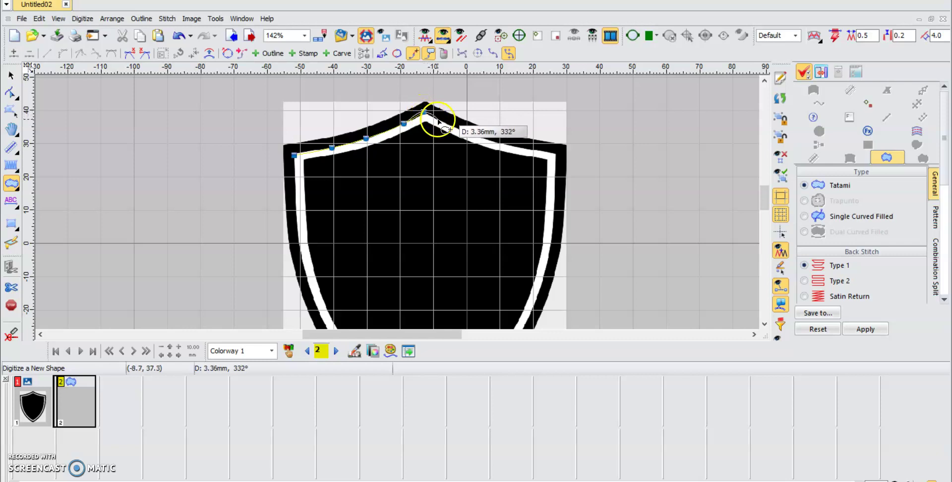
pyautogui.click(434, 120)
pyautogui.click(482, 138)
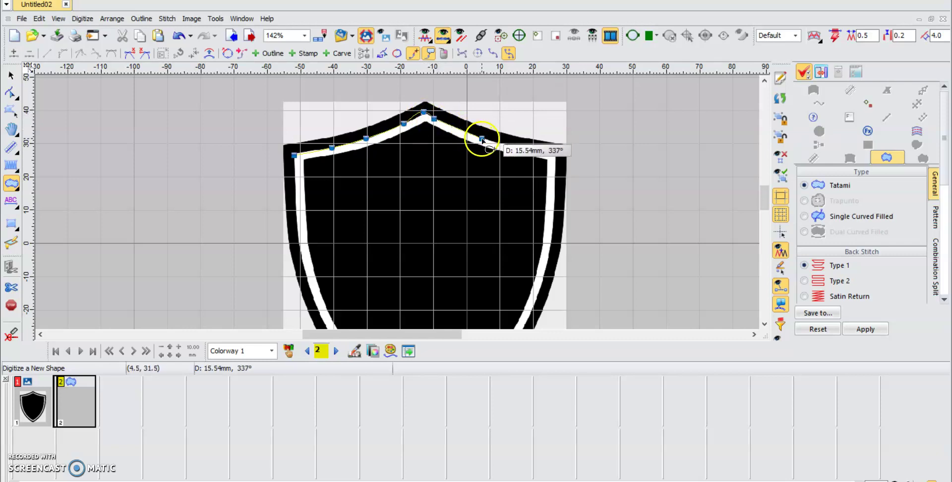
pyautogui.click(534, 151)
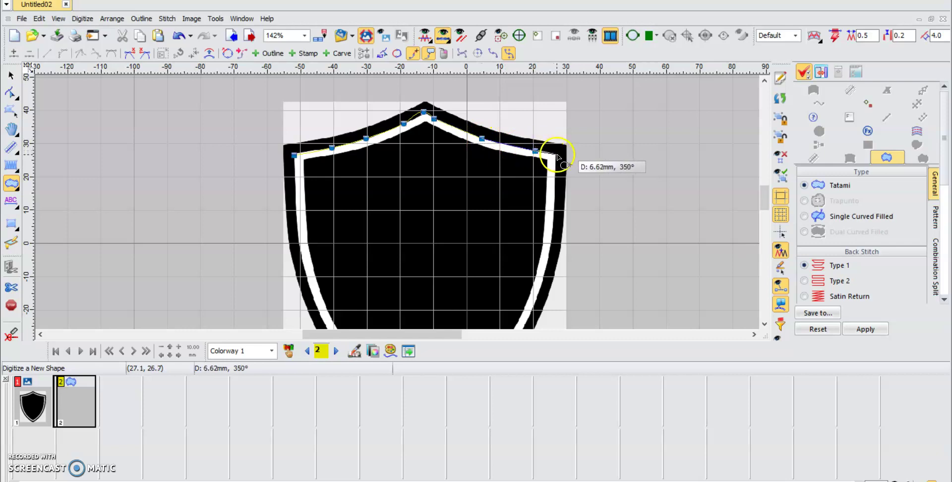
# Continue the Tatami outline down the right side of the white border to the shield's bottom tip.
pyautogui.click(553, 203)
pyautogui.click(550, 247)
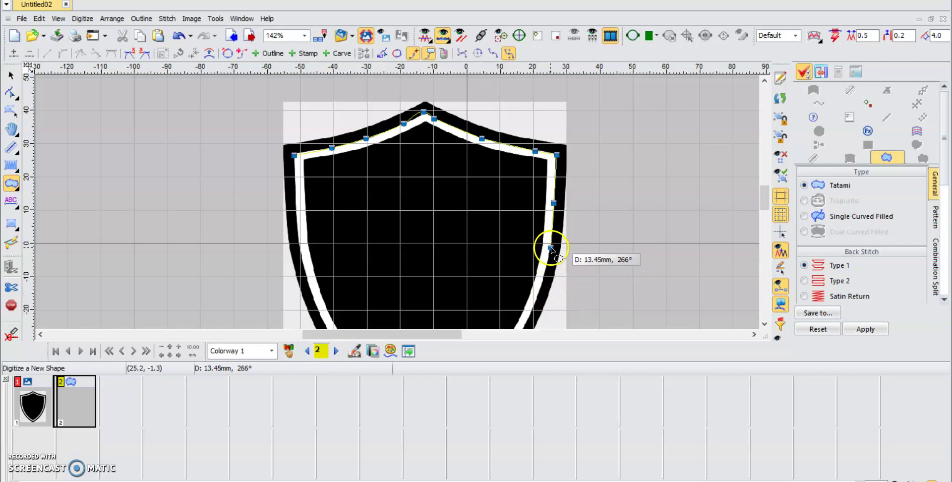
pyautogui.click(529, 322)
pyautogui.scroll(-2, 528, 321)
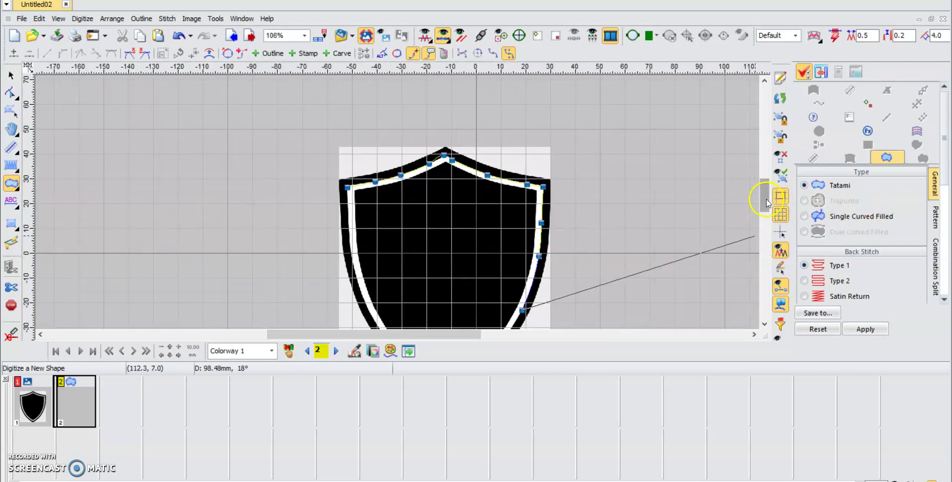
pyautogui.moveTo(767, 202); pyautogui.dragTo(765, 208)
pyautogui.scroll(4, 501, 244)
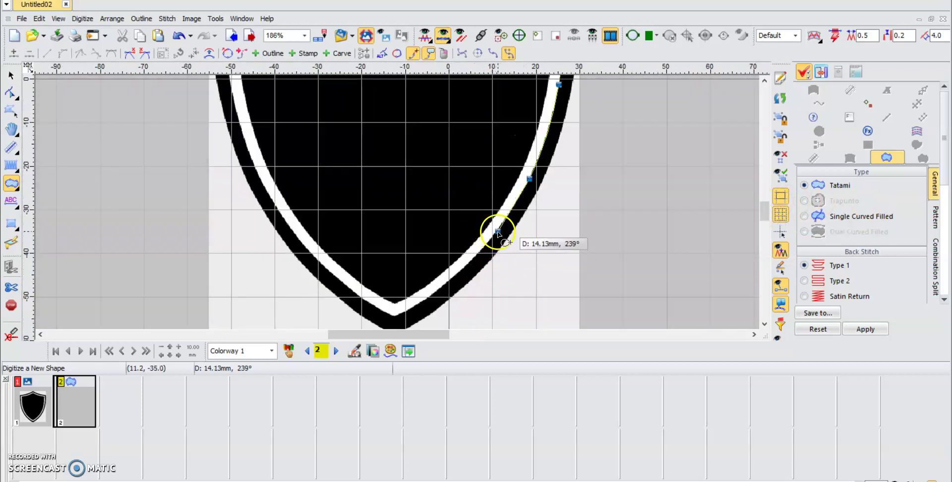
pyautogui.click(498, 232)
pyautogui.click(444, 286)
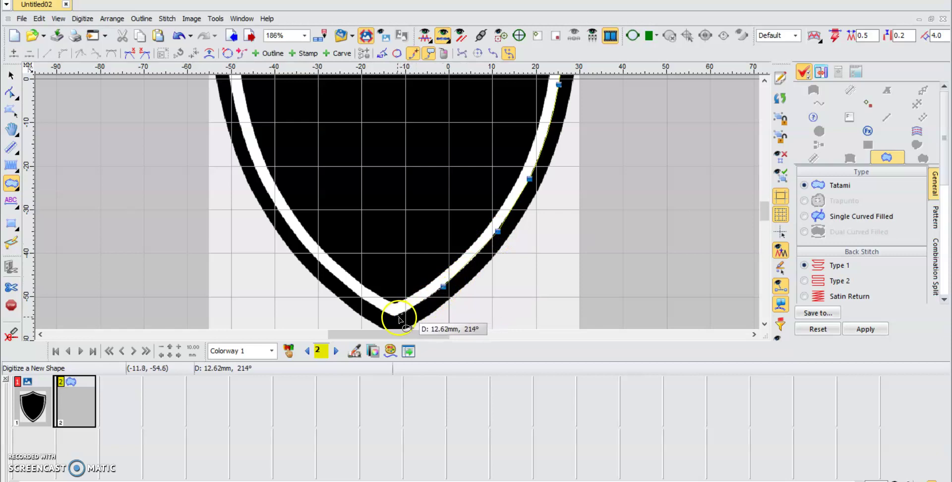
pyautogui.click(395, 316)
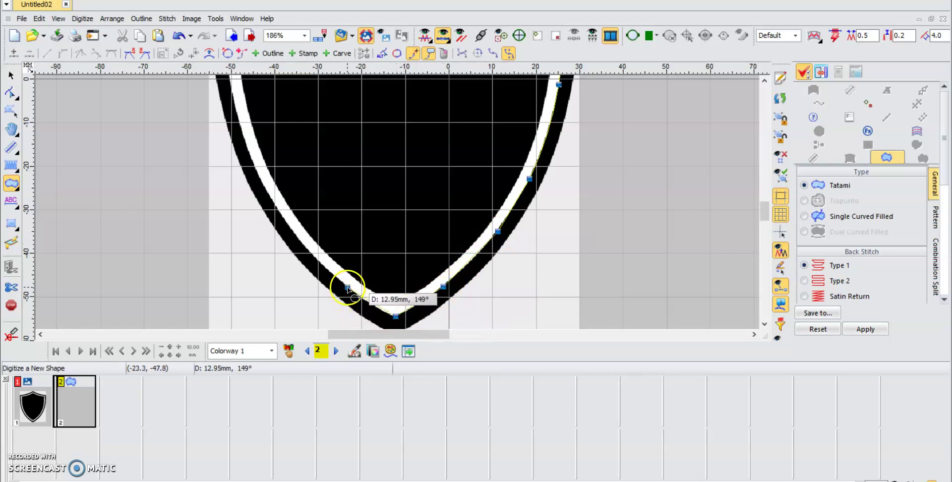
# Trace the outline up the left side of the white border and close it at the starting corner.
pyautogui.click(347, 287)
pyautogui.click(272, 204)
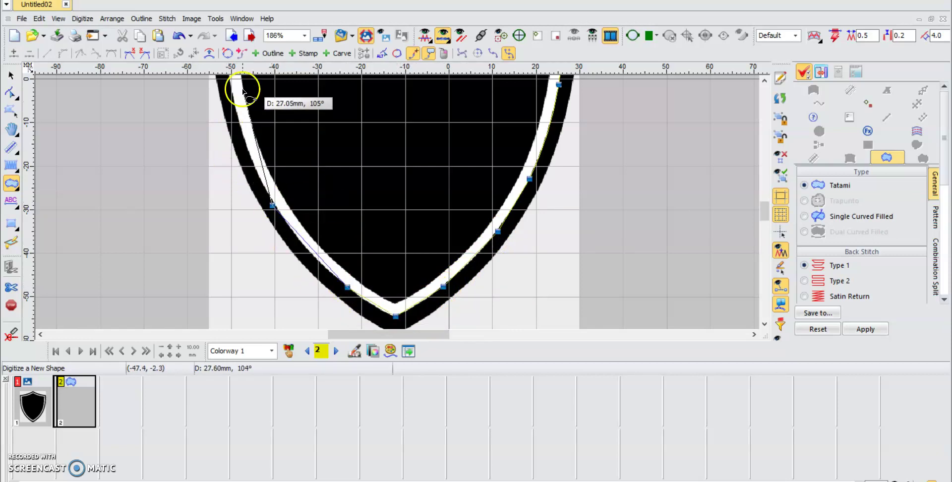
pyautogui.scroll(2, 235, 85)
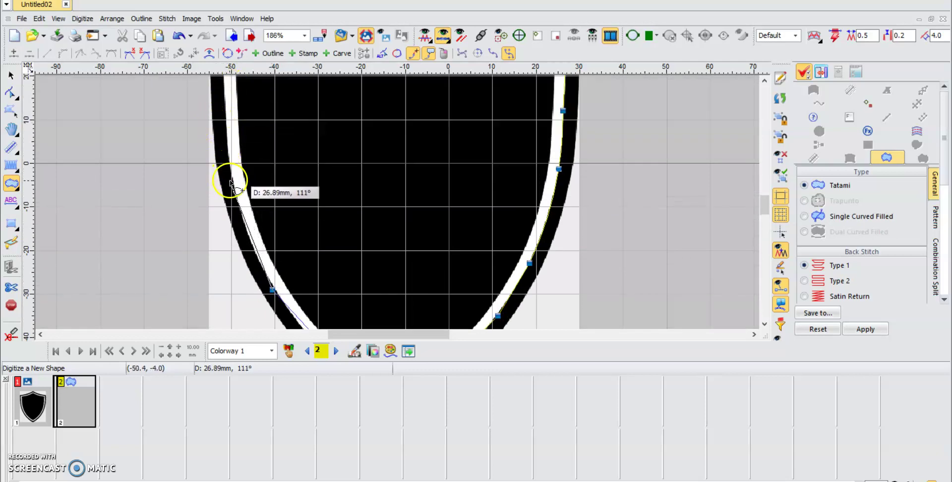
pyautogui.scroll(-3, 227, 171)
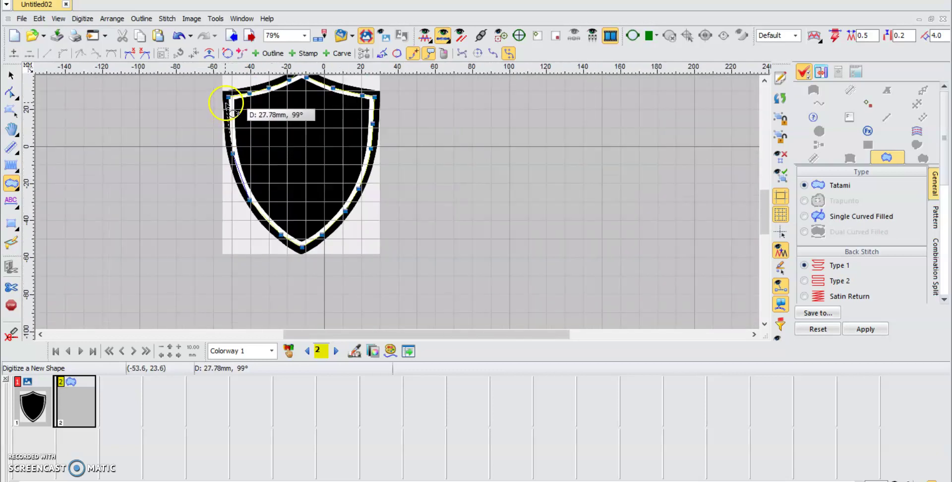
pyautogui.click(228, 97)
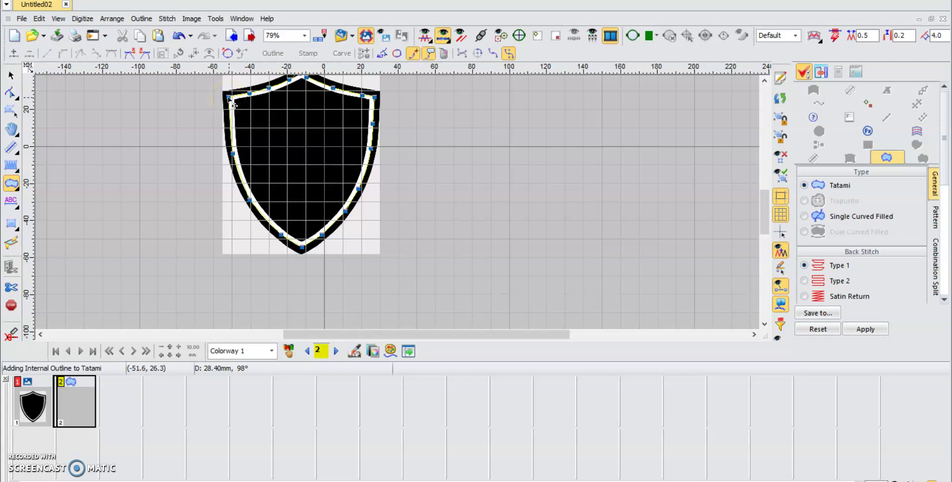
pyautogui.click(204, 179)
# Edit the outline by adding two points on the shield's left side and aligning them with the white border's outer edge.
pyautogui.click(24, 88)
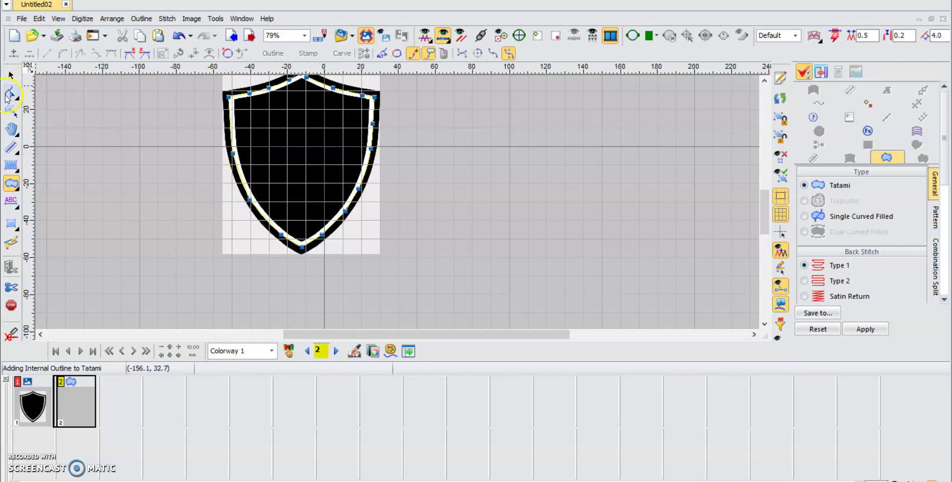
pyautogui.click(8, 95)
pyautogui.scroll(4, 276, 162)
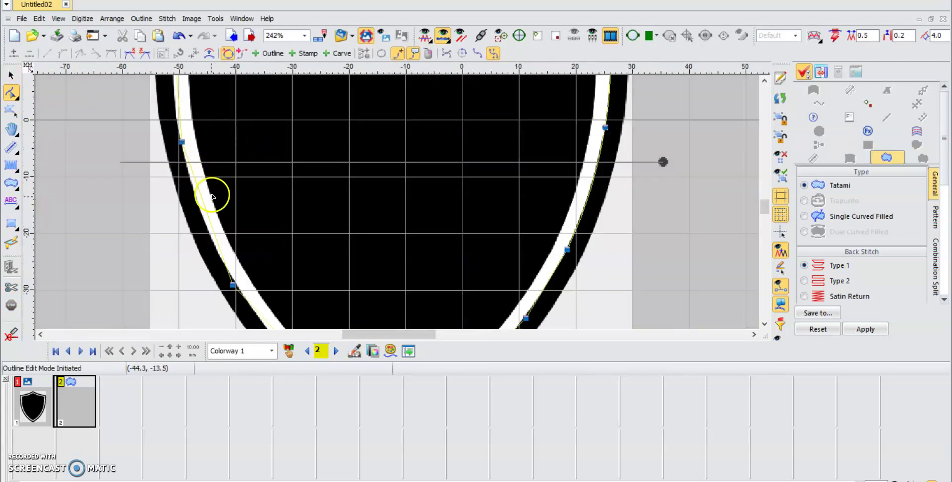
pyautogui.click(205, 209)
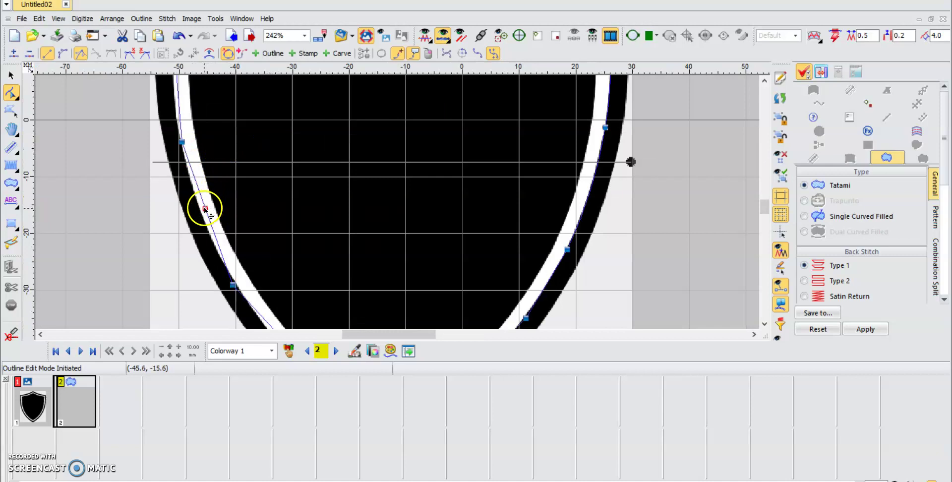
pyautogui.moveTo(205, 208); pyautogui.dragTo(199, 210)
pyautogui.click(181, 142)
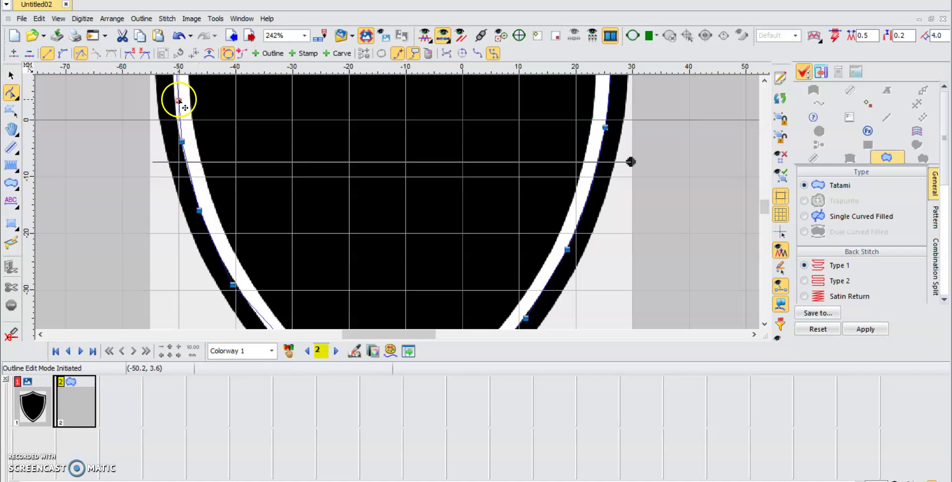
pyautogui.moveTo(180, 101); pyautogui.dragTo(174, 96)
# Add outline points along the lower-left curve and beside the bottom tip, then finish outline editing to generate the fill stitches.
pyautogui.scroll(-1, 217, 191)
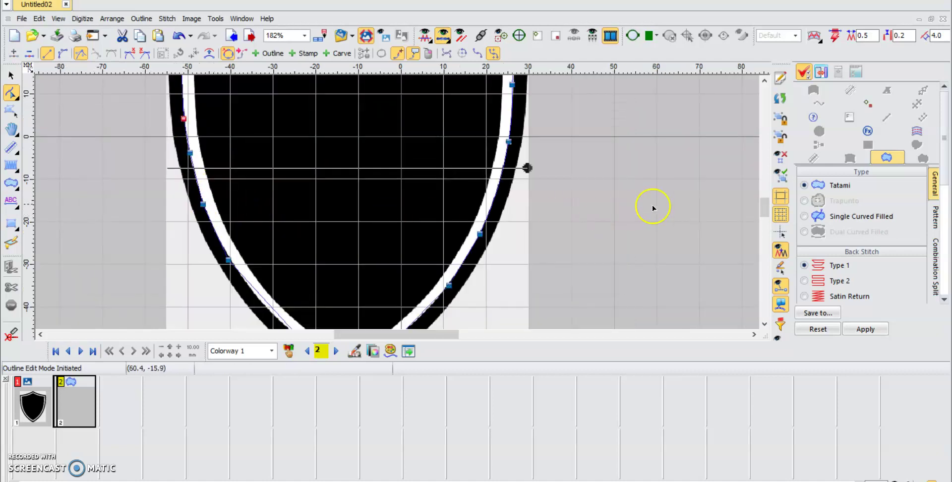
pyautogui.scroll(-1, 766, 208)
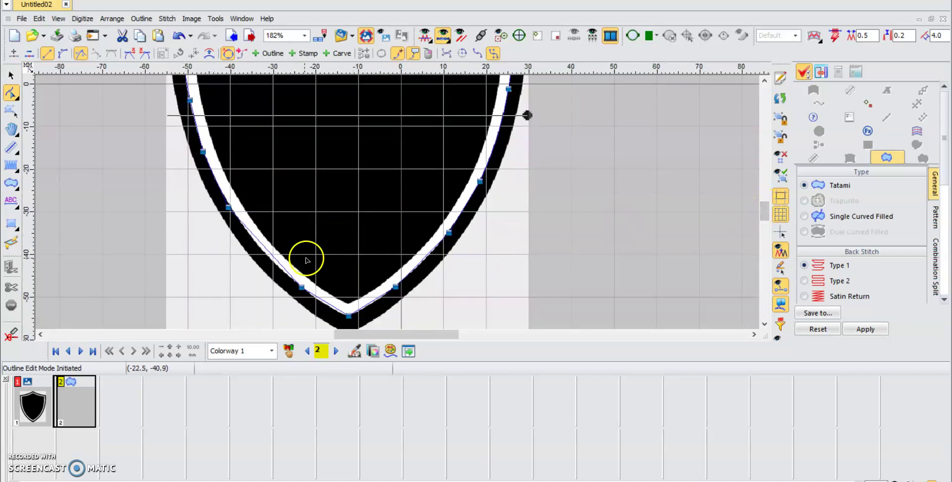
pyautogui.click(274, 257)
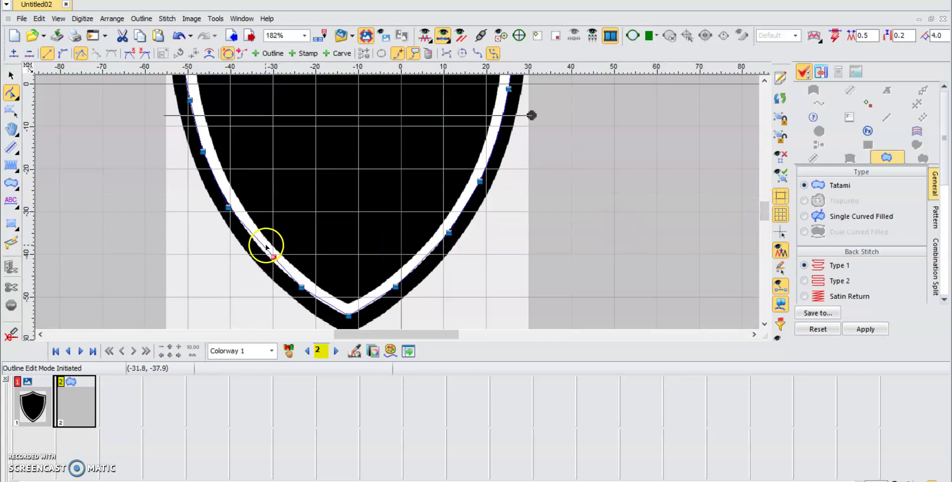
pyautogui.moveTo(267, 247); pyautogui.dragTo(276, 263)
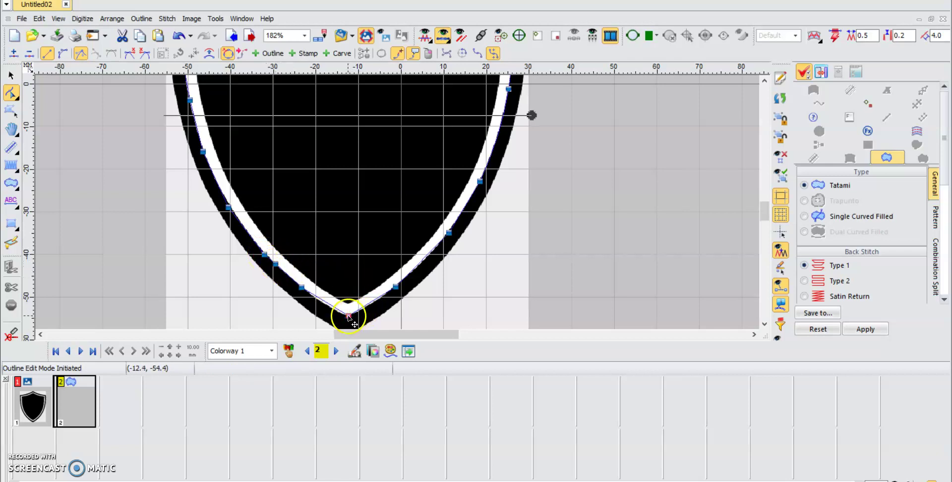
pyautogui.moveTo(347, 315); pyautogui.dragTo(370, 311)
pyautogui.scroll(-3, 504, 152)
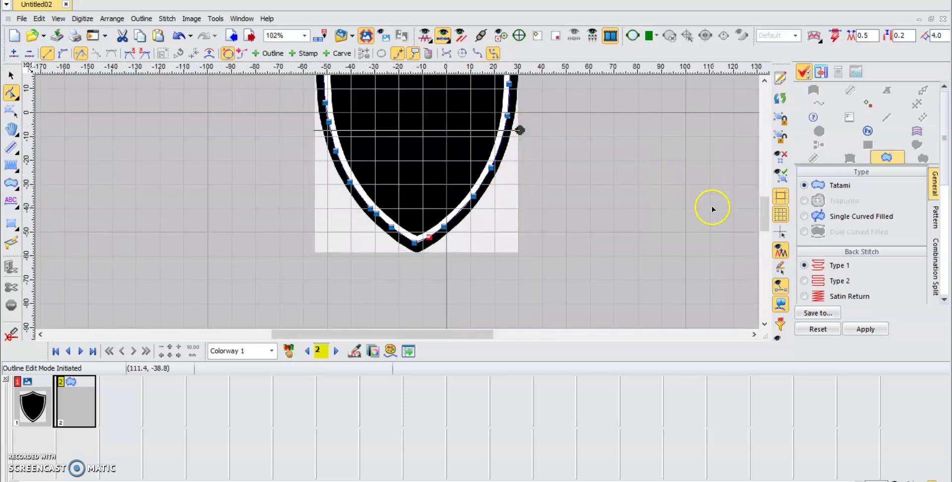
pyautogui.moveTo(765, 214); pyautogui.dragTo(764, 205)
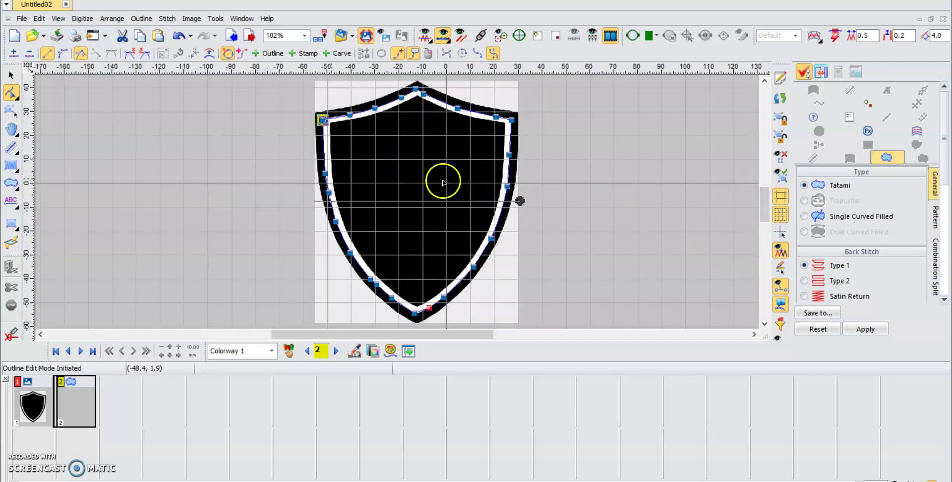
pyautogui.click(12, 73)
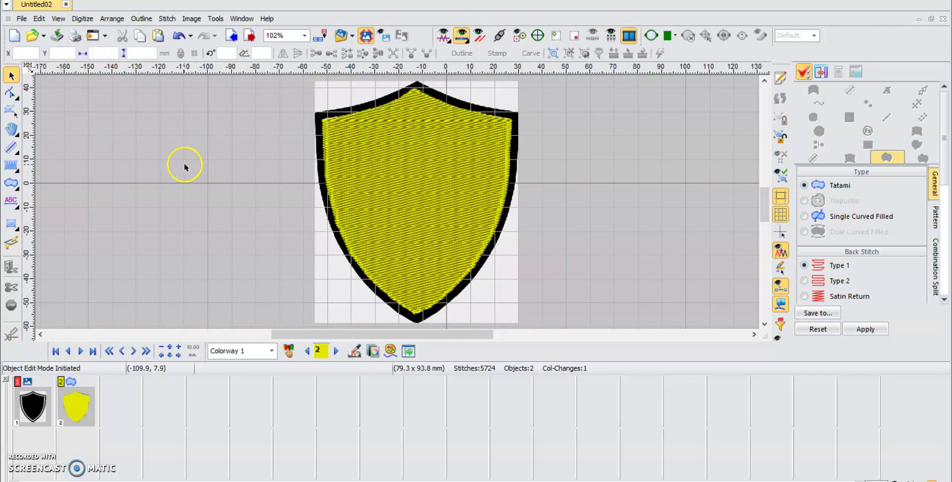
# Enable underlay for the yellow Tatami shield with only Double Diagonal Zigzag selected, and apply it.
pyautogui.click(408, 197)
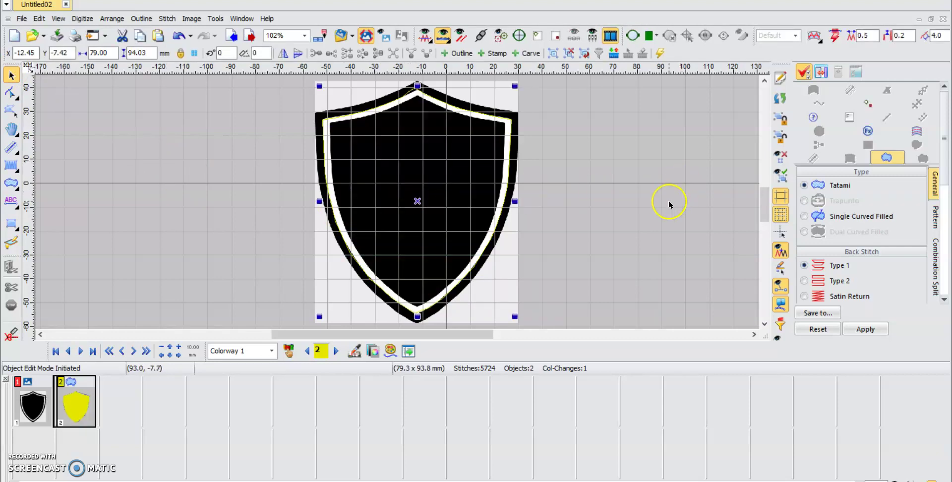
pyautogui.click(918, 133)
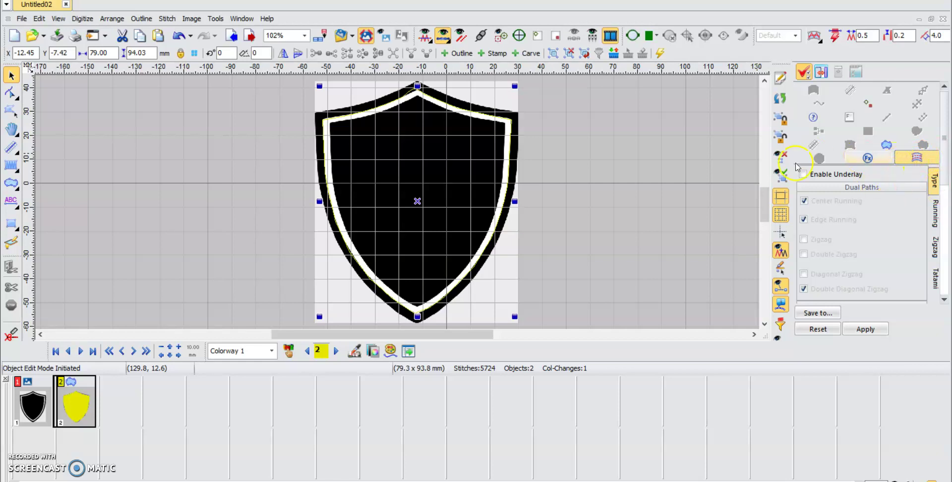
pyautogui.click(806, 177)
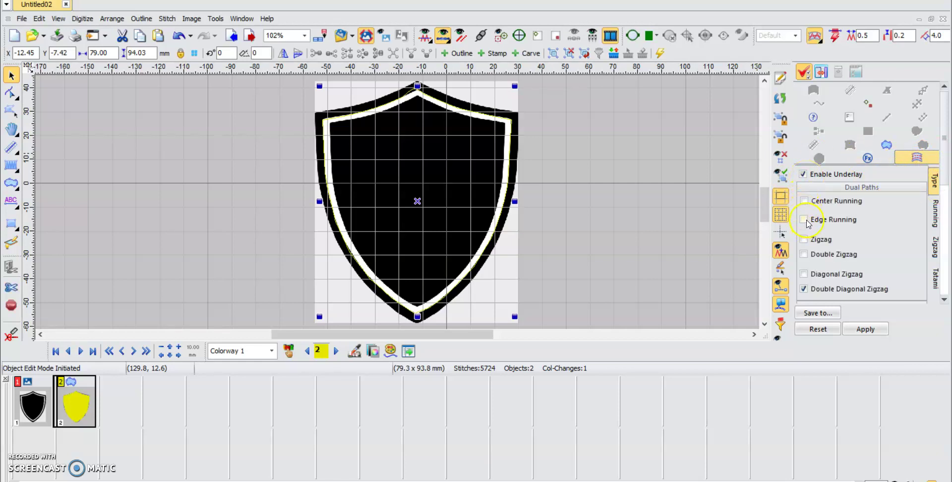
pyautogui.click(865, 327)
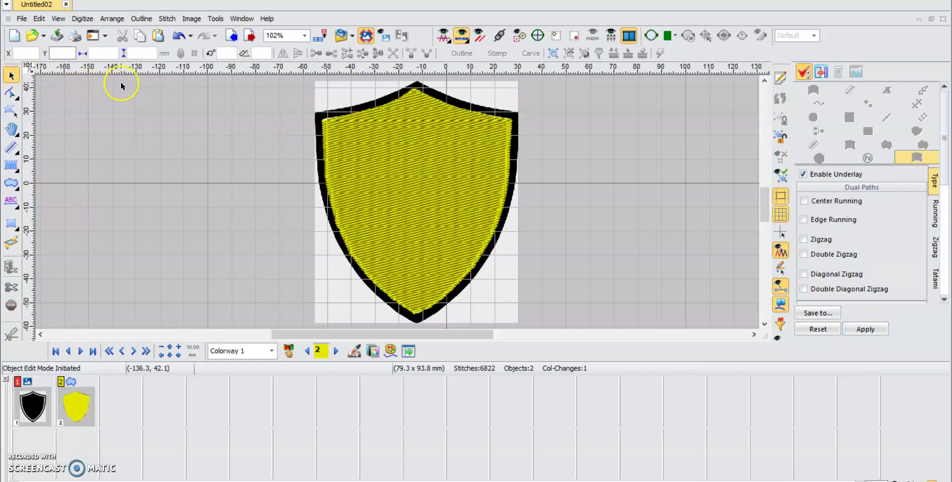
pyautogui.scroll(3, 368, 148)
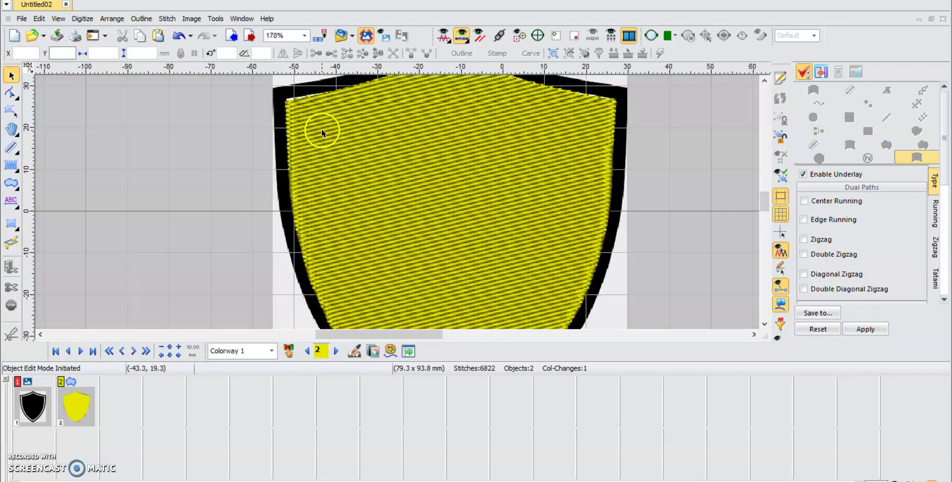
# Edit the yellow shield's outline points at the upper-left corner and beside the top peak, then finish outline editing.
pyautogui.click(19, 92)
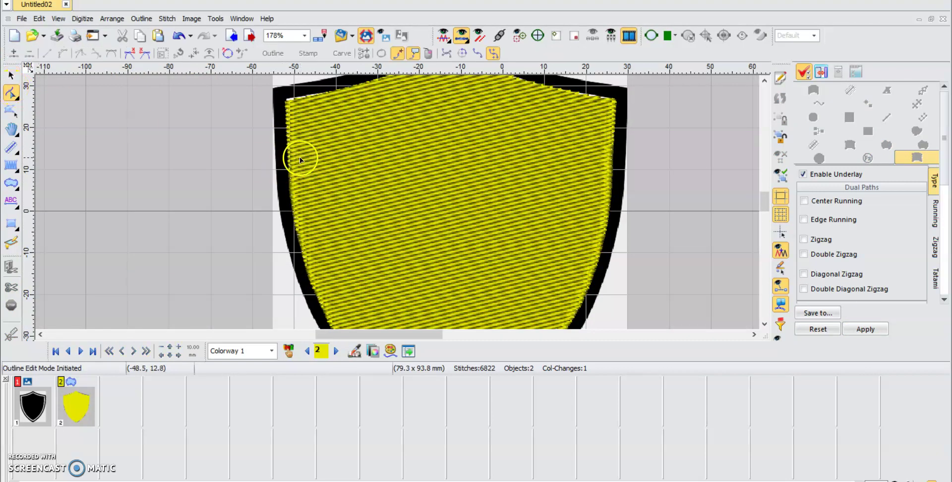
pyautogui.click(78, 397)
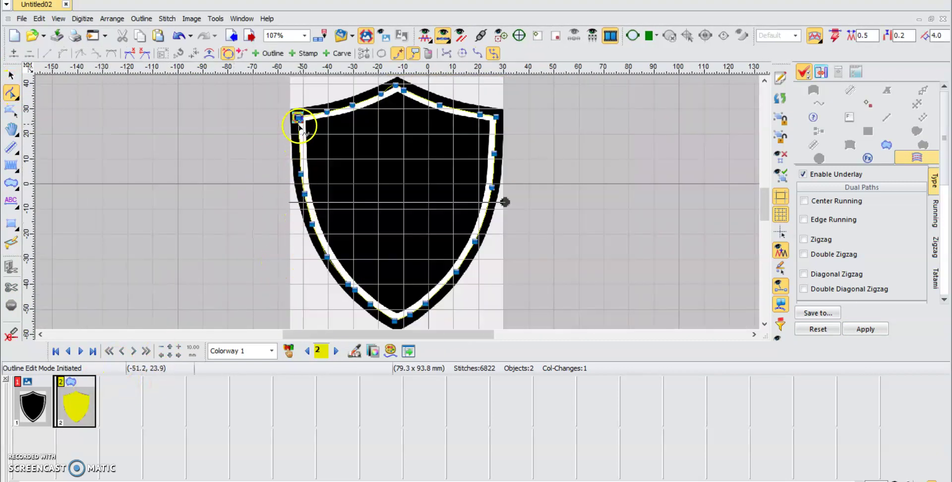
pyautogui.moveTo(299, 121); pyautogui.dragTo(299, 116)
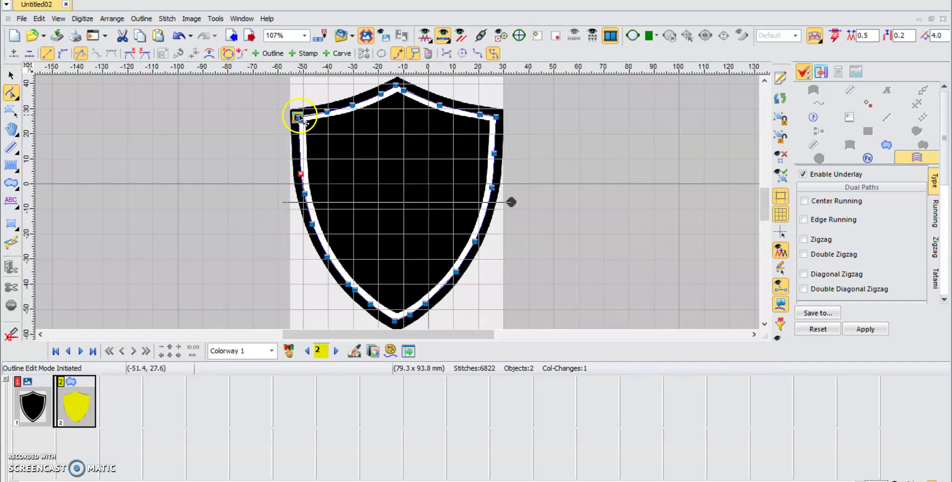
pyautogui.click(388, 89)
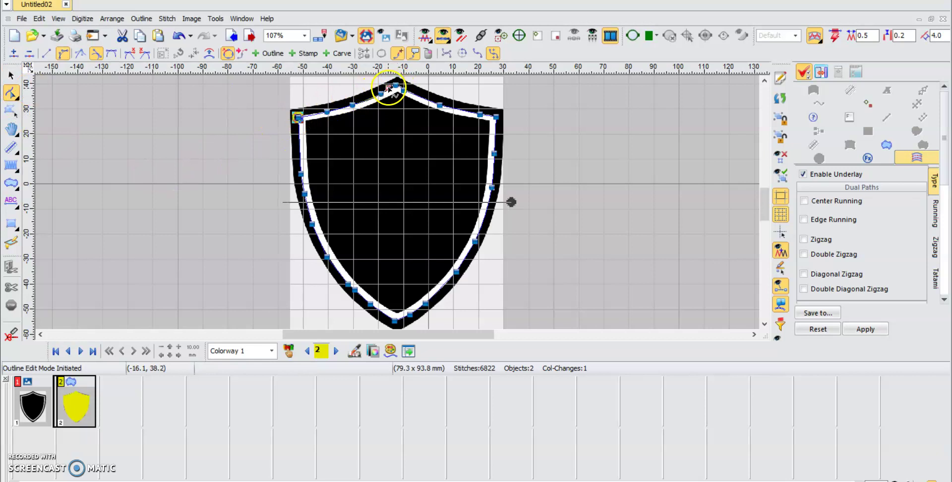
pyautogui.moveTo(390, 91); pyautogui.dragTo(398, 84)
pyautogui.press('Escape')
pyautogui.press('Escape')
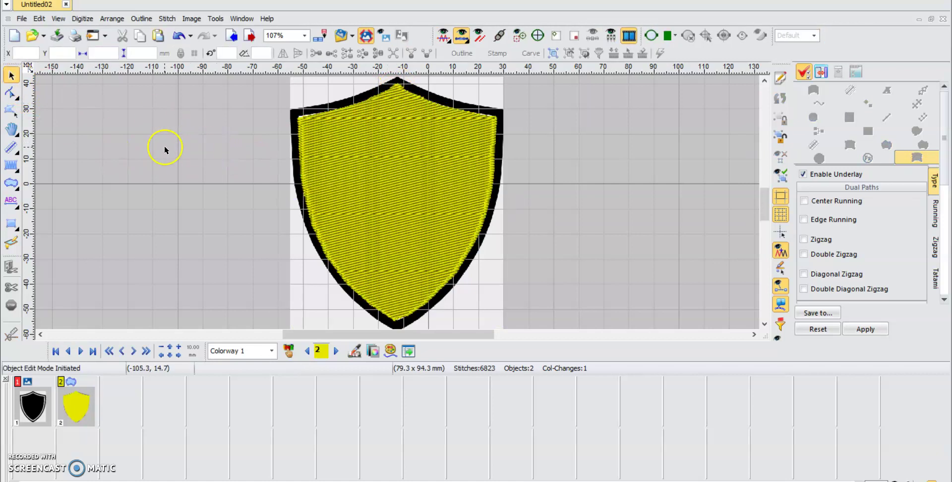
# Set the yellow shield's fill density to 0.3 and regenerate its stitches.
pyautogui.click(409, 197)
pyautogui.click(868, 158)
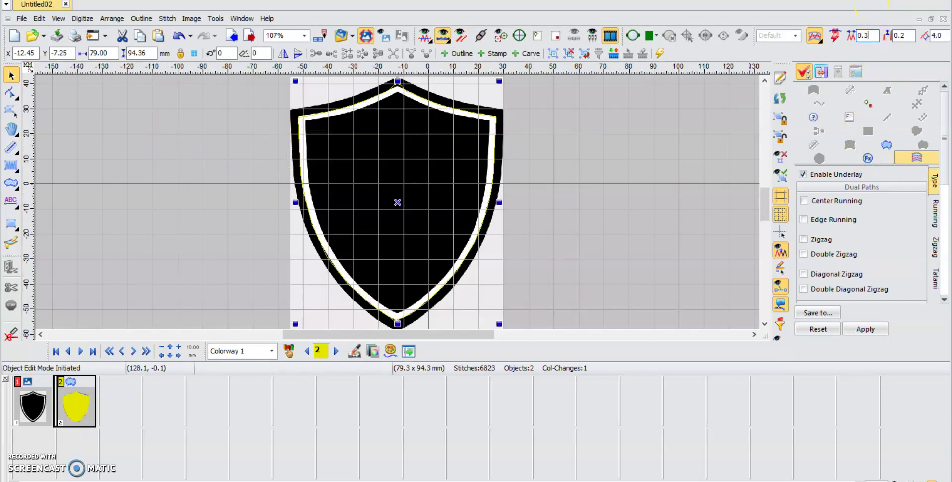
pyautogui.click(213, 159)
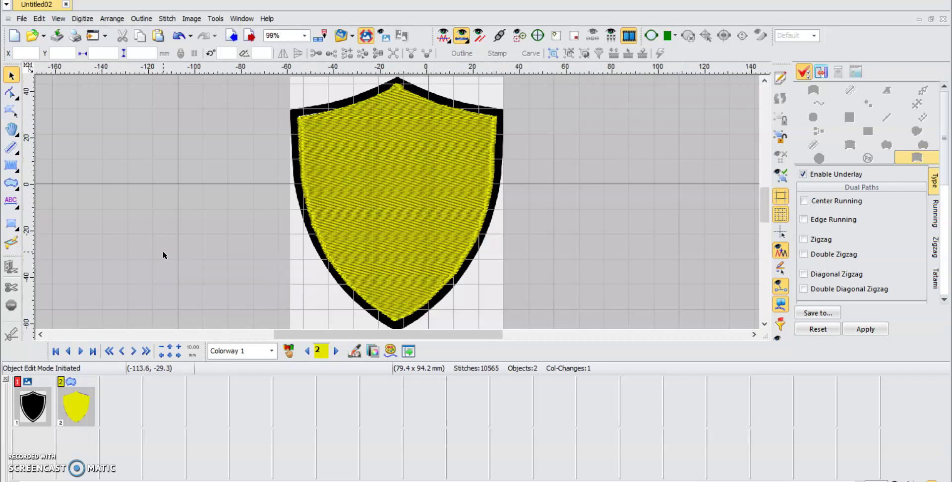
# Play the design's stitch-out in Slow Redraw, then close the simulation.
pyautogui.hotkey('shift', 'r')
pyautogui.click(289, 25)
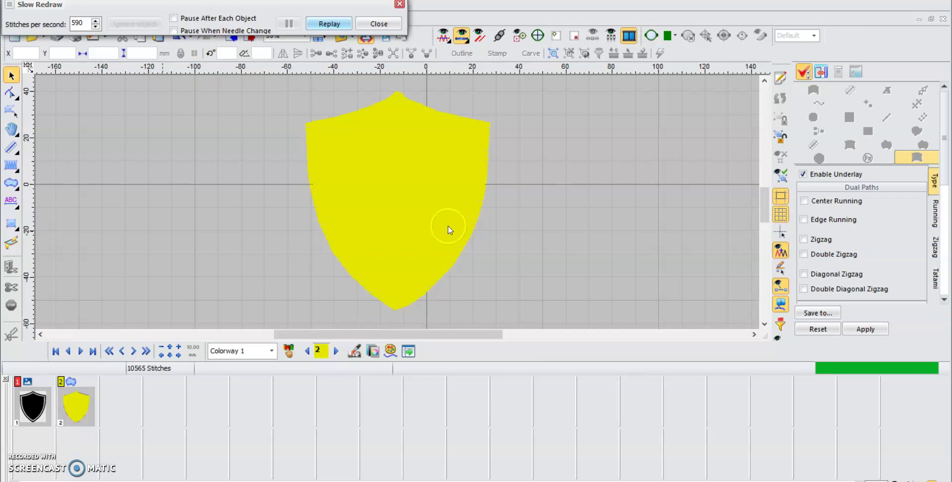
pyautogui.click(399, 5)
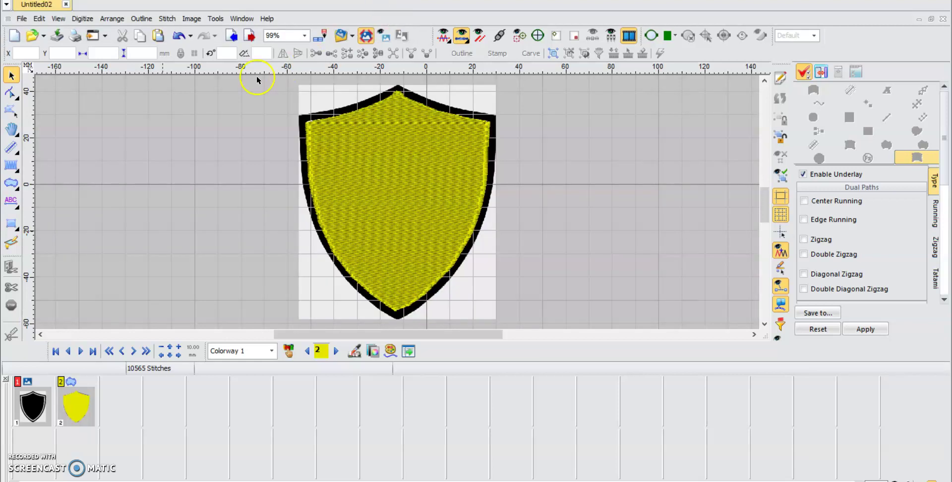
# Start a new line shape at the black border's outer upper-left corner and trace the top edge over the peak to the upper-right corner.
pyautogui.click(13, 157)
pyautogui.click(13, 156)
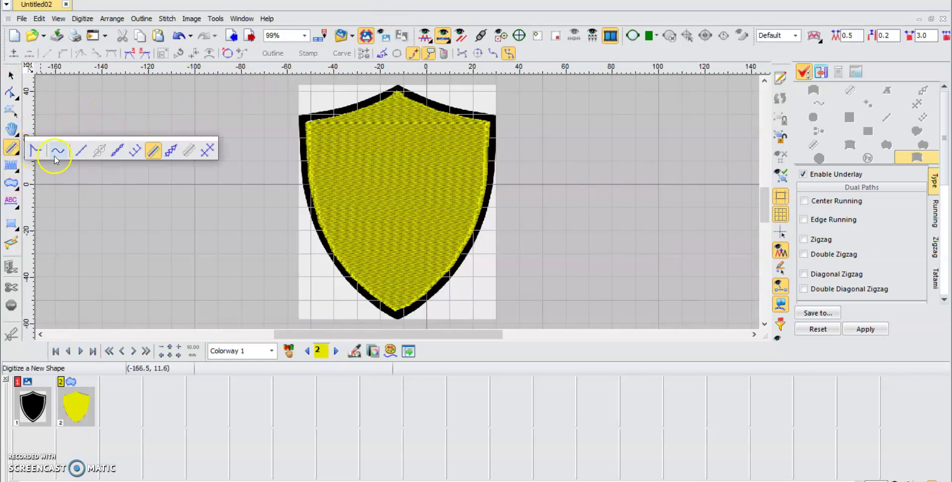
pyautogui.click(153, 153)
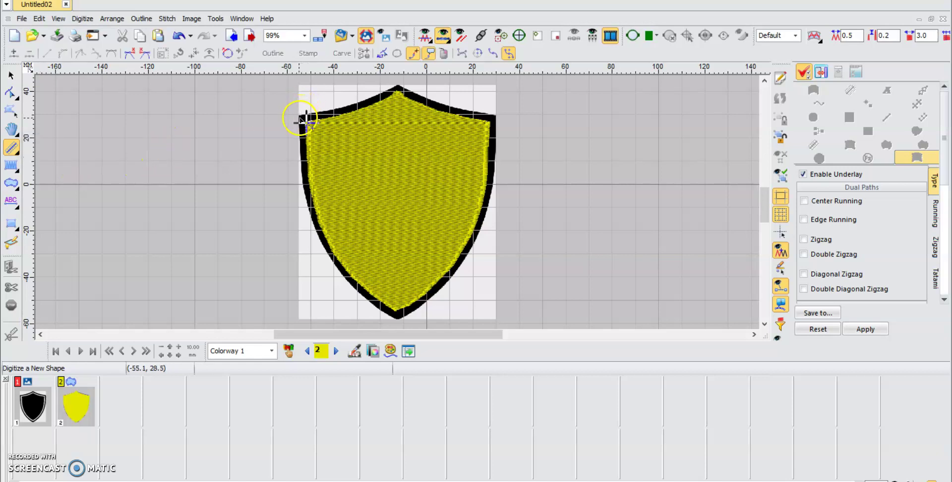
pyautogui.click(298, 116)
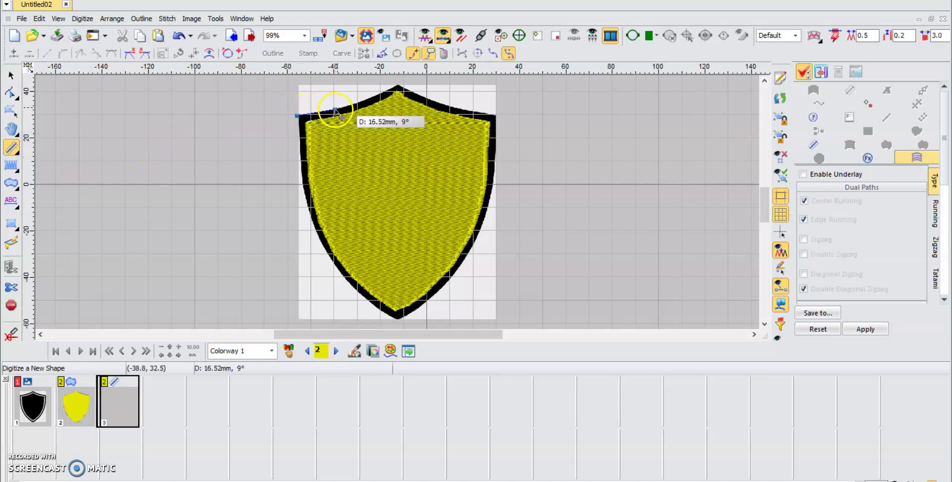
pyautogui.click(388, 90)
pyautogui.click(399, 88)
pyautogui.click(412, 92)
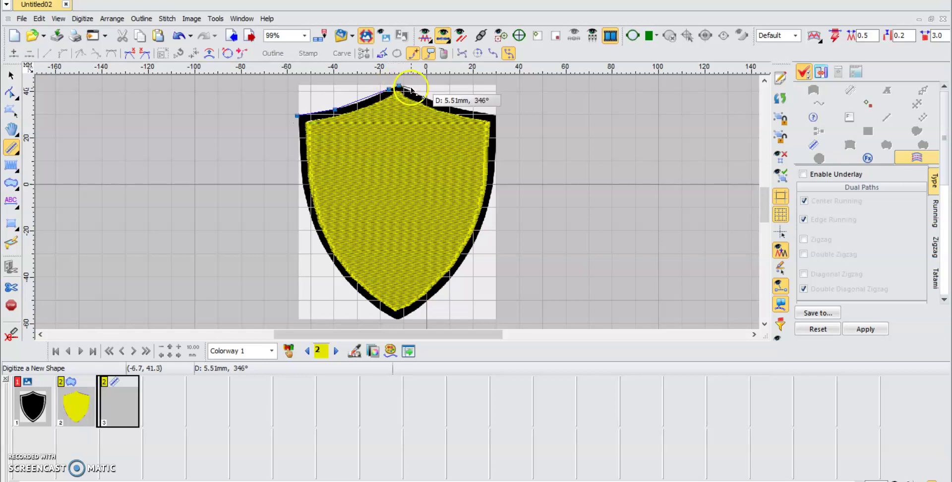
pyautogui.click(452, 107)
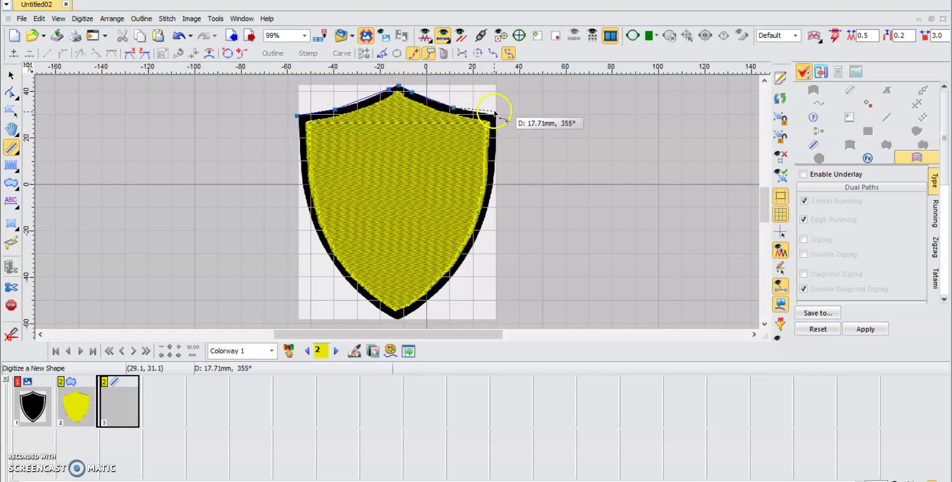
pyautogui.click(496, 116)
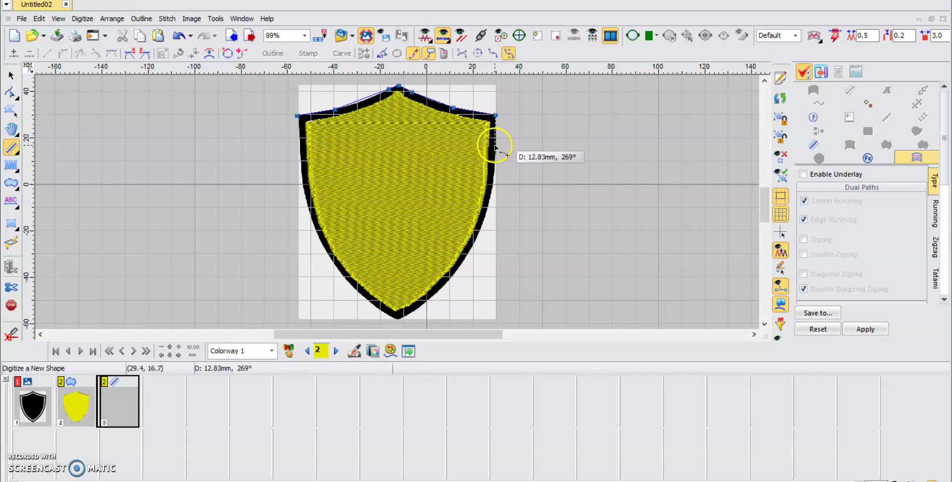
# Continue the line down the right outer edge of the black border to the shield's bottom tip.
pyautogui.click(495, 147)
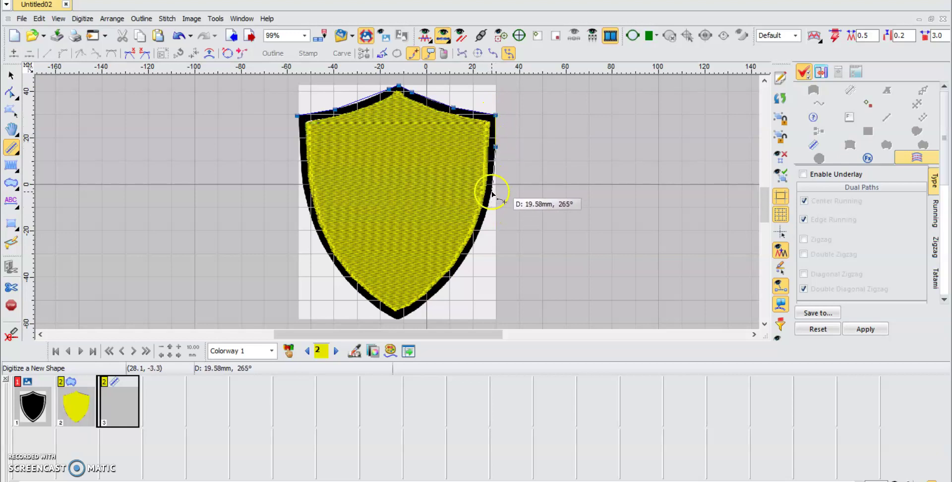
pyautogui.click(492, 189)
pyautogui.click(486, 209)
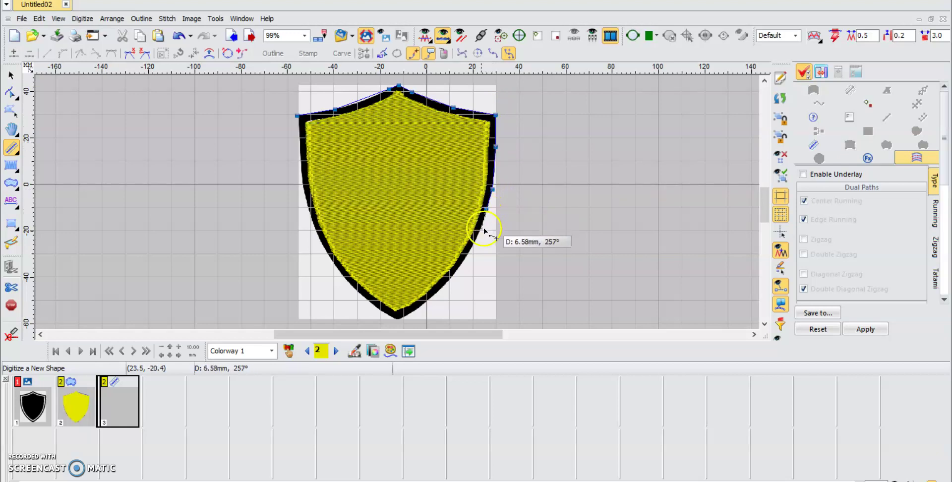
pyautogui.click(470, 252)
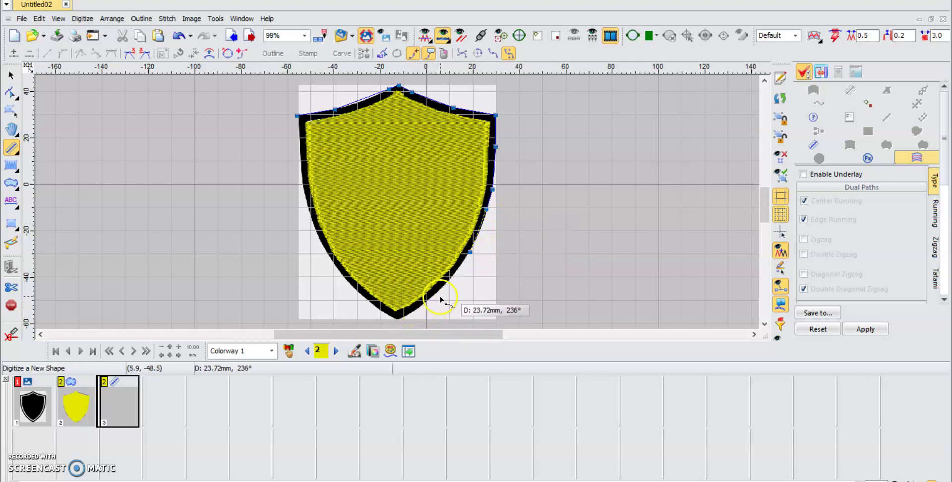
pyautogui.click(446, 285)
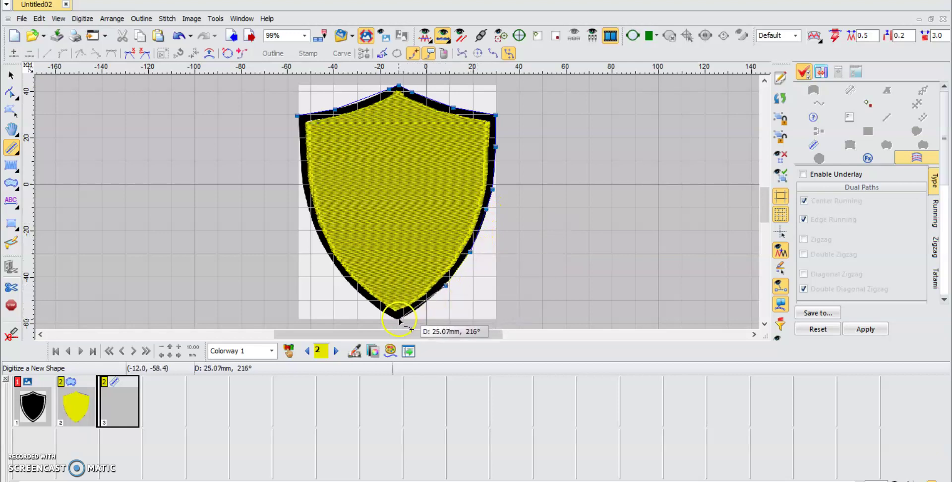
pyautogui.click(399, 320)
# Trace the line up the black border's left outer edge and finish it at the starting corner.
pyautogui.click(372, 303)
pyautogui.click(323, 245)
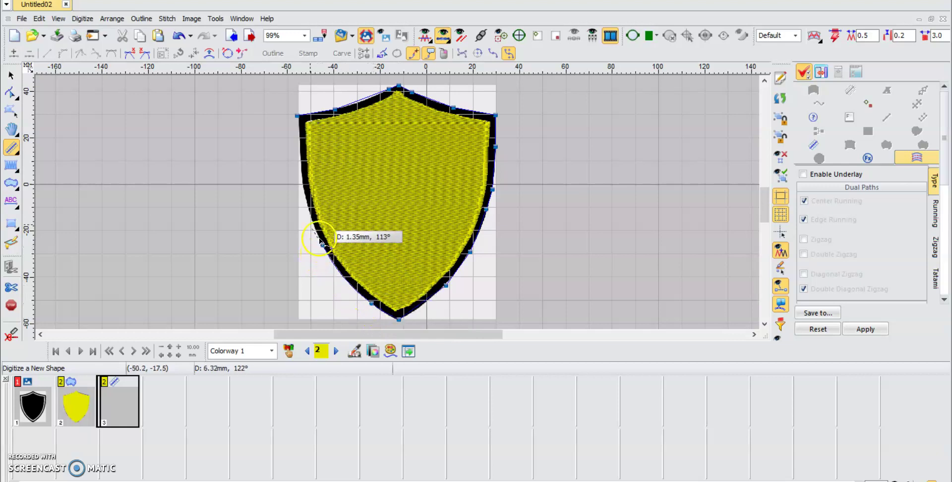
pyautogui.click(303, 162)
pyautogui.click(299, 117)
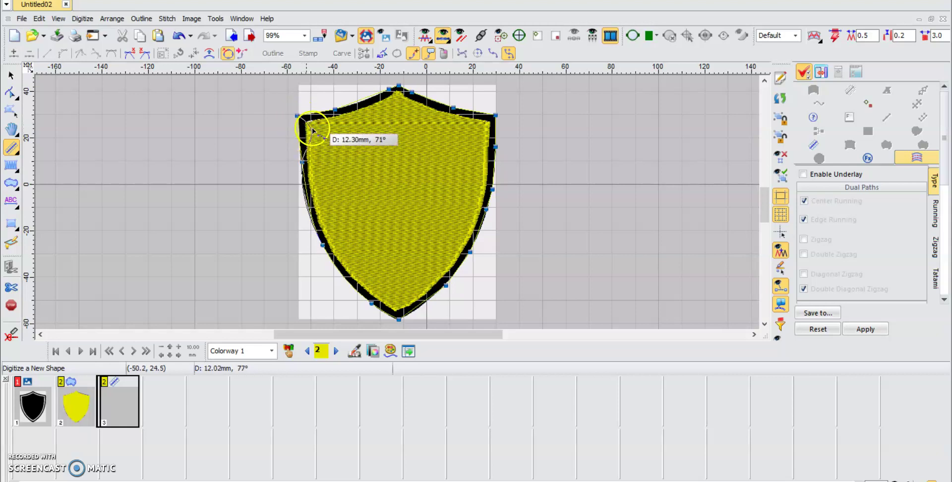
pyautogui.press('Escape')
# Edit the border line's outline by adding a point on the lower-right curve and aligning another with the black border's outer edge.
pyautogui.click(11, 93)
pyautogui.scroll(3, 370, 187)
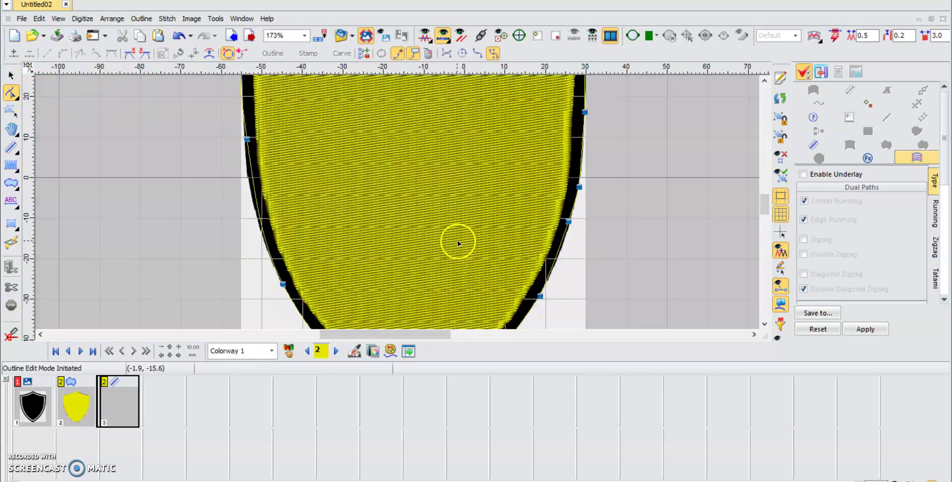
pyautogui.scroll(-1, 764, 204)
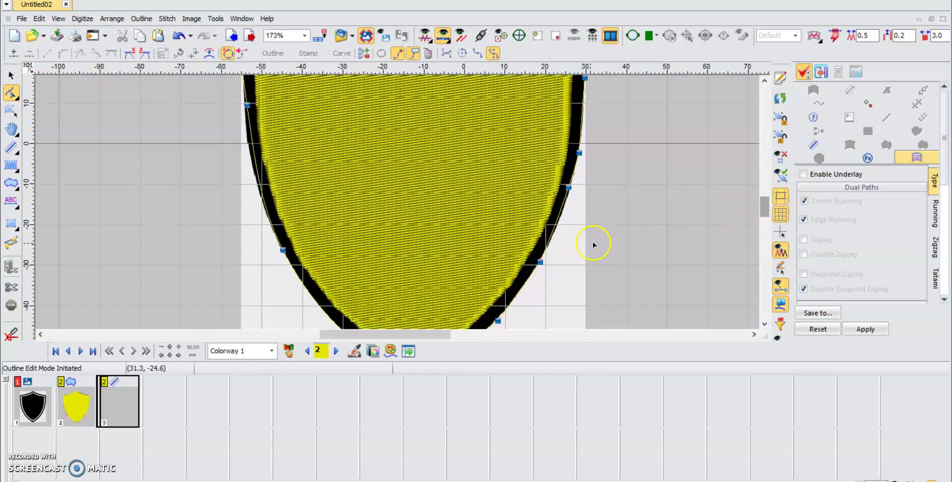
pyautogui.moveTo(561, 209); pyautogui.dragTo(563, 212)
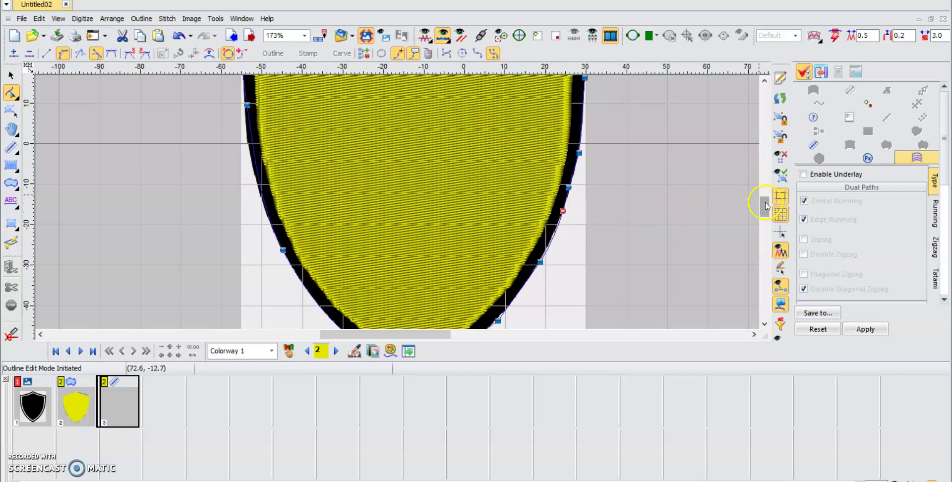
pyautogui.scroll(-1, 766, 205)
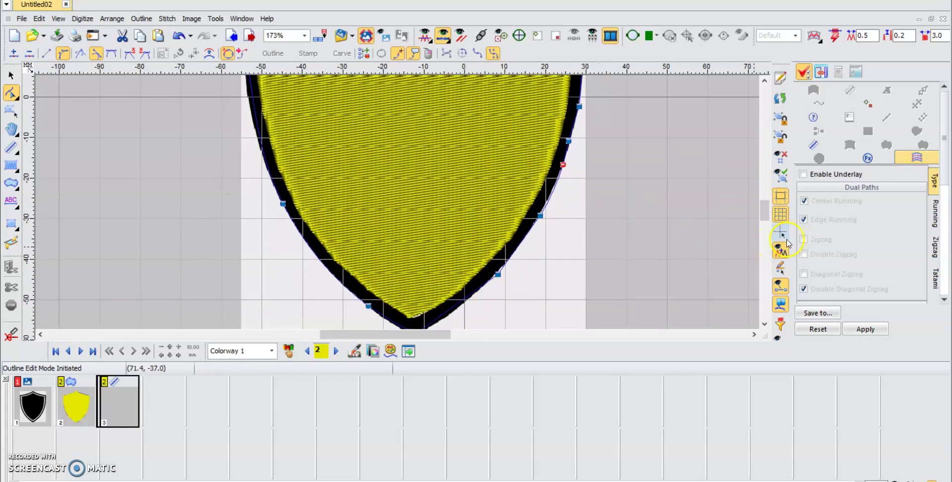
pyautogui.click(498, 276)
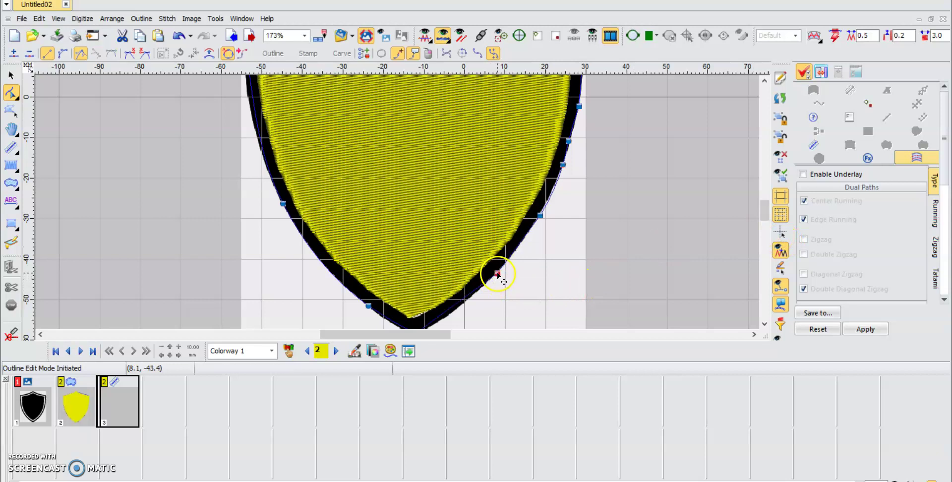
# Add outline points to the border line just right of the bottom tip, undoing a misplaced edit along the way.
pyautogui.scroll(-1, 763, 215)
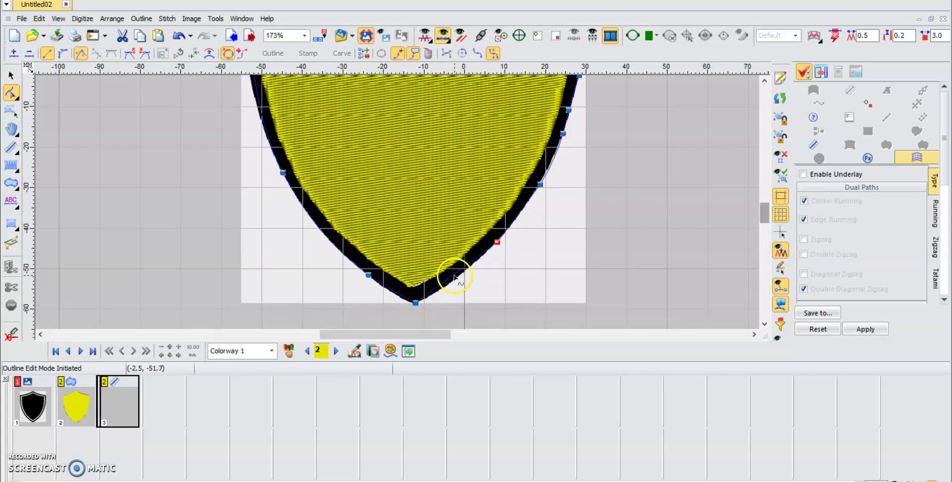
pyautogui.moveTo(455, 275); pyautogui.dragTo(455, 279)
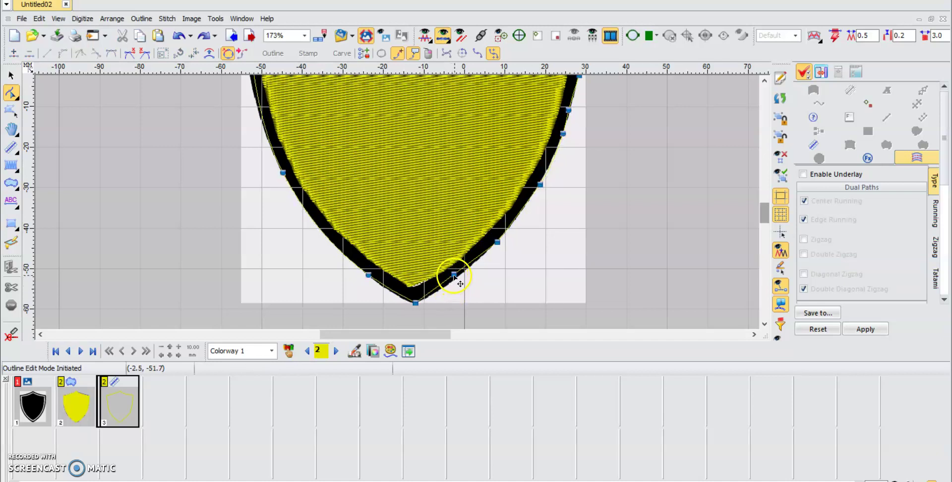
pyautogui.hotkey('ctrl', 'z')
pyautogui.moveTo(454, 275)
pyautogui.mouseDown()
pyautogui.moveTo(466, 269)
pyautogui.moveTo(443, 287)
pyautogui.mouseUp()
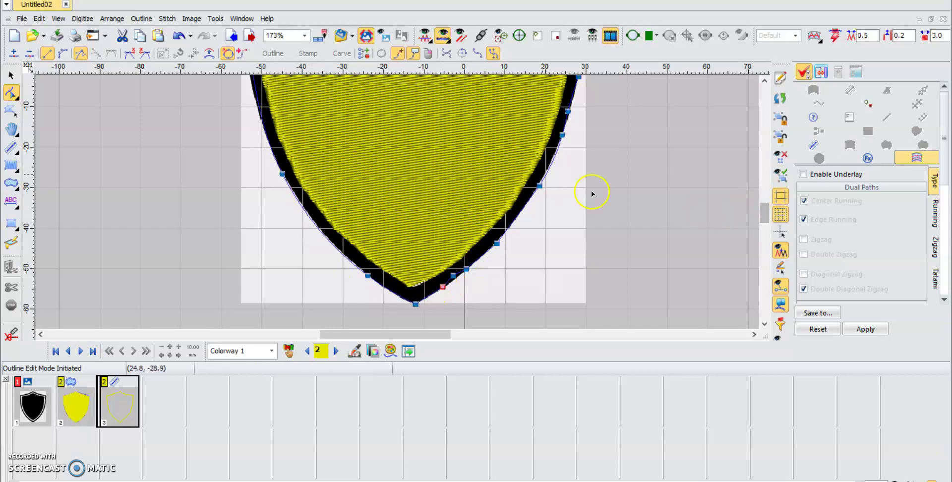
# Add border line points on the left side and the upper-left curve, and move the upper-left corner point onto the black border's corner.
pyautogui.click(765, 196)
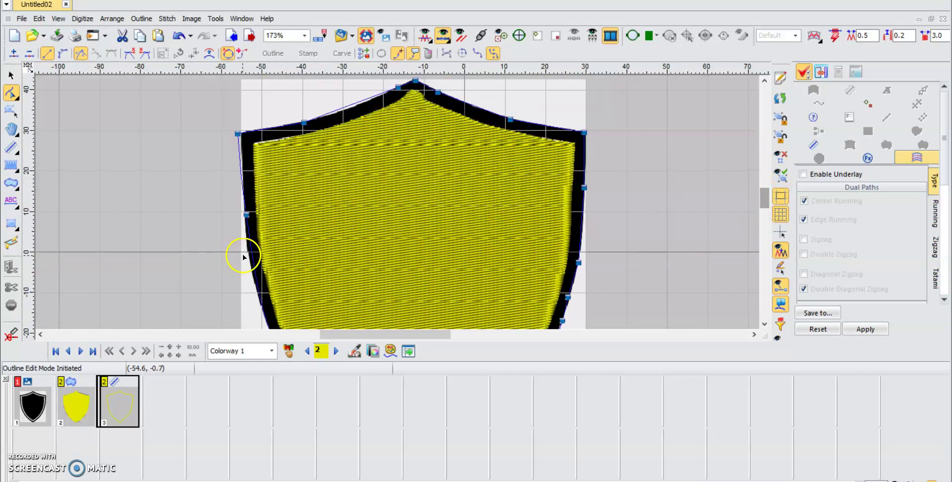
pyautogui.moveTo(253, 258); pyautogui.dragTo(252, 250)
pyautogui.moveTo(238, 134); pyautogui.dragTo(244, 132)
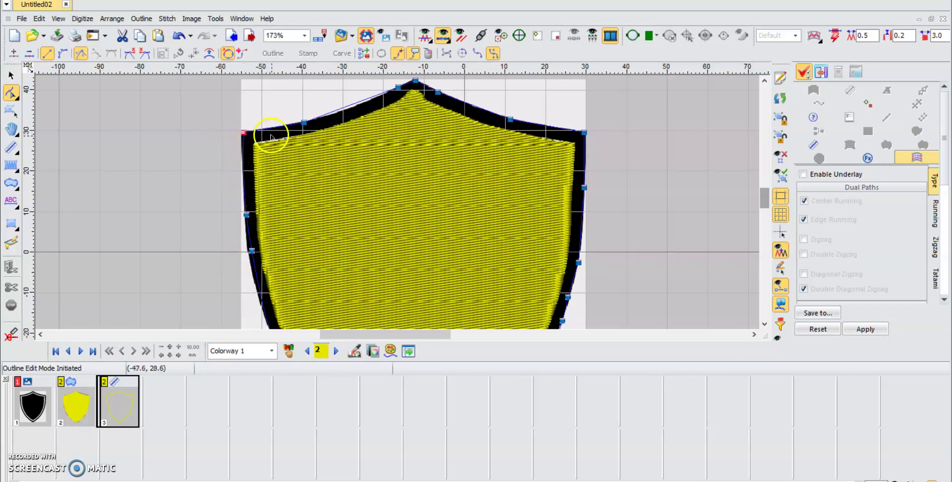
pyautogui.click(358, 103)
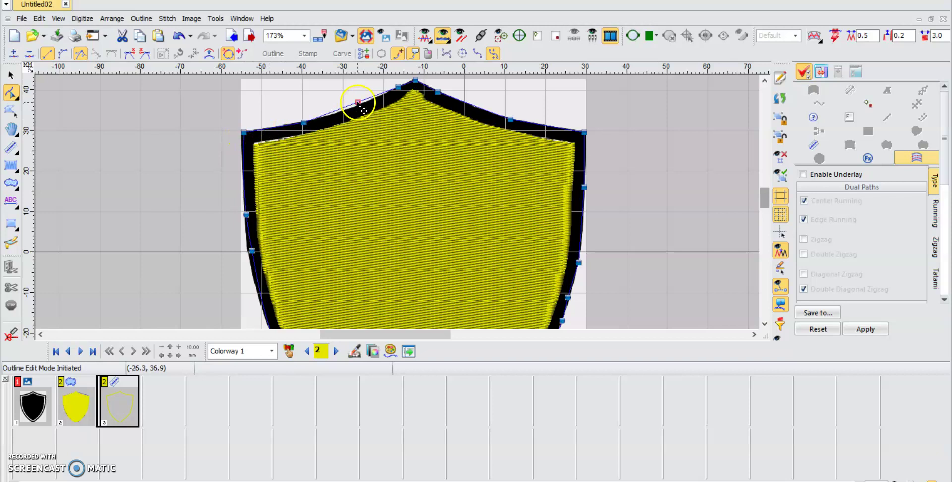
pyautogui.moveTo(359, 104); pyautogui.dragTo(358, 103)
# Add another border line point slightly lower on the left side and shift it outward toward the black border's outer edge.
pyautogui.scroll(-2, 538, 145)
pyautogui.scroll(3, 379, 205)
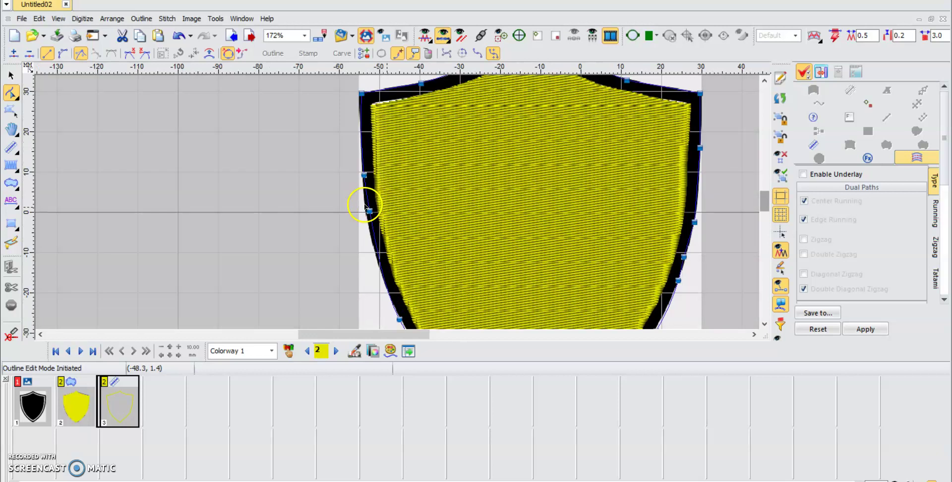
pyautogui.click(380, 245)
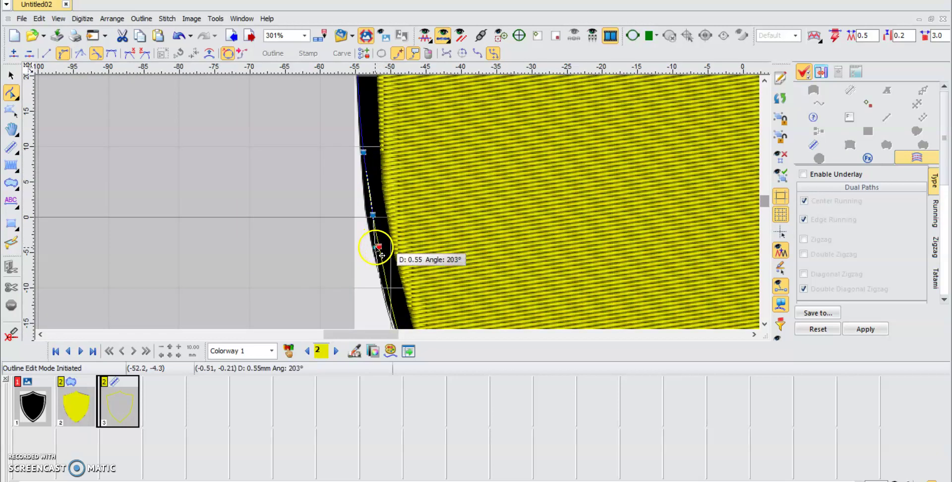
pyautogui.click(376, 246)
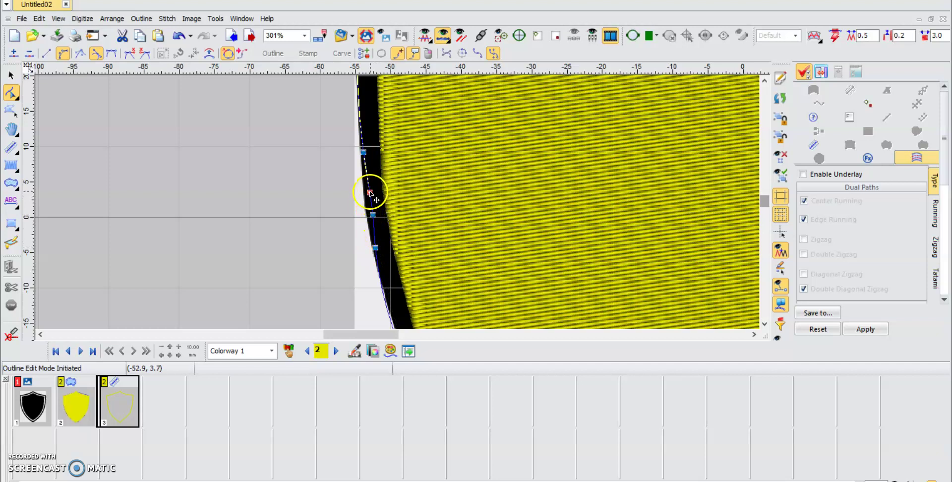
# Move two more left-side points of the border line outward onto the black border's outer edge and leave outline editing.
pyautogui.moveTo(370, 192); pyautogui.dragTo(363, 189)
pyautogui.click(373, 215)
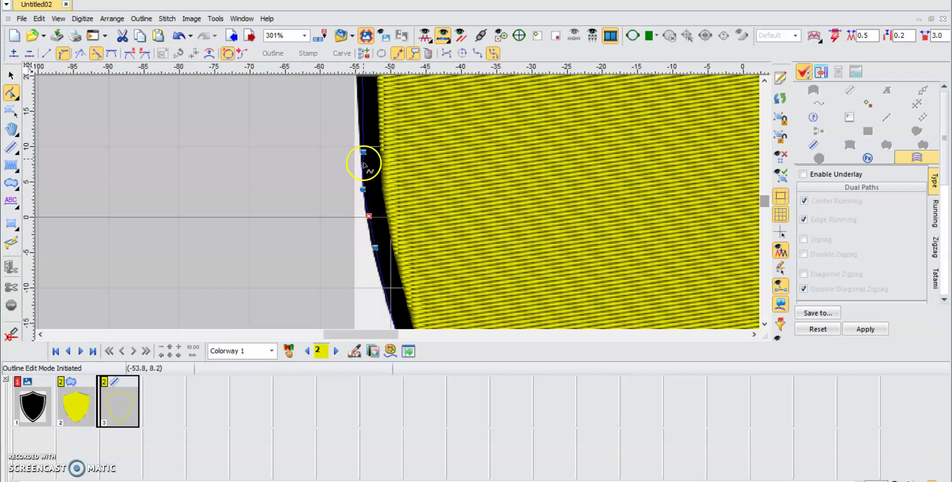
pyautogui.scroll(-2, 364, 160)
pyautogui.scroll(-1, 364, 160)
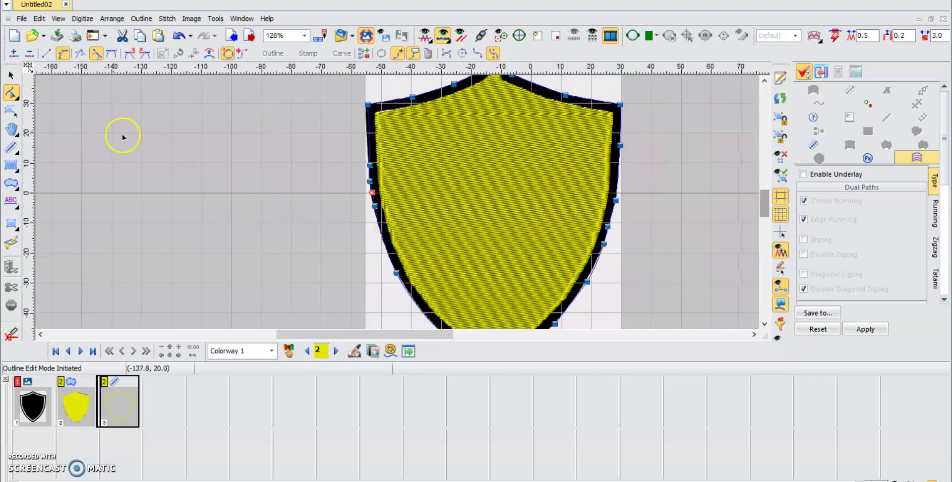
pyautogui.click(10, 77)
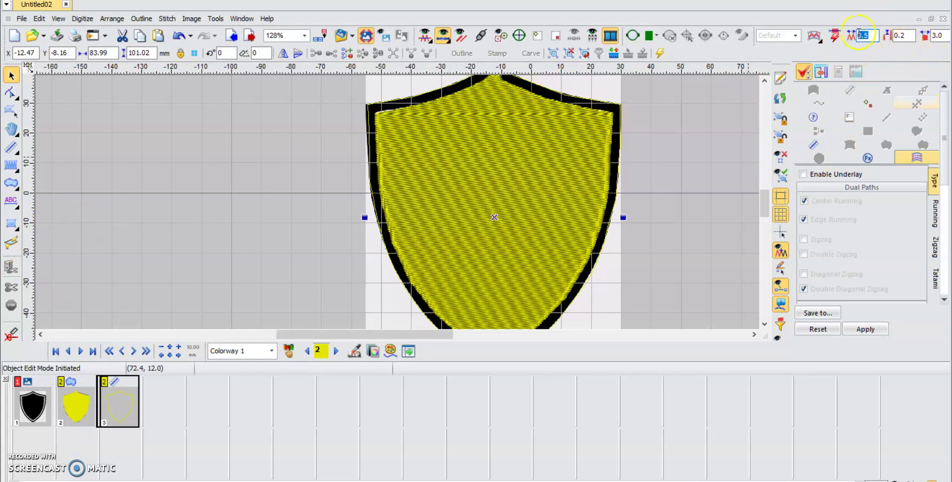
# Set the border line's density to 0.3 mm and its pull compensation to 0.15 mm.
pyautogui.write('0')
pyautogui.click(155, 99)
pyautogui.scroll(-1, 166, 193)
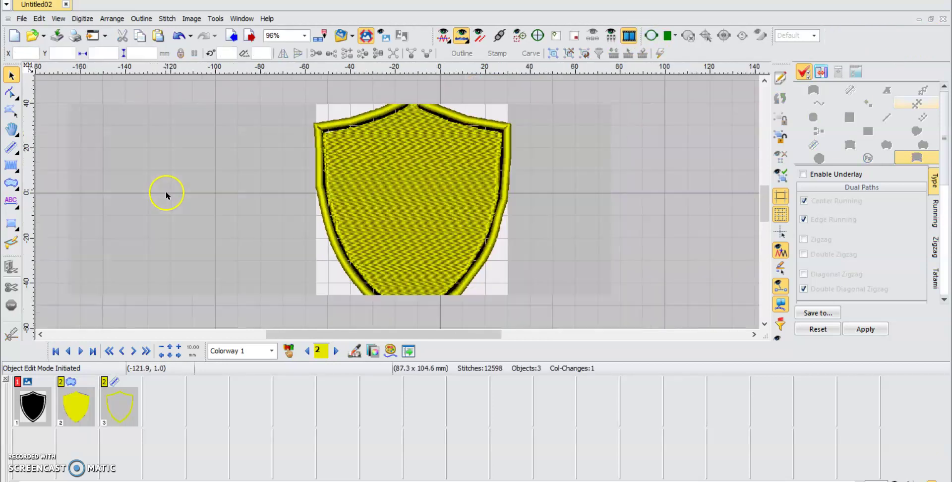
# Change the border line's thread colour to black, palette colour 7, and deselect it.
pyautogui.click(119, 403)
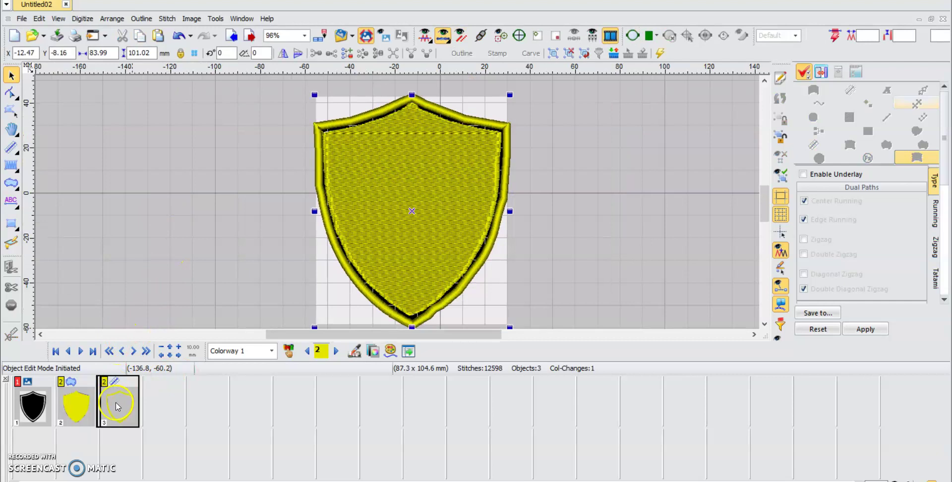
pyautogui.click(317, 353)
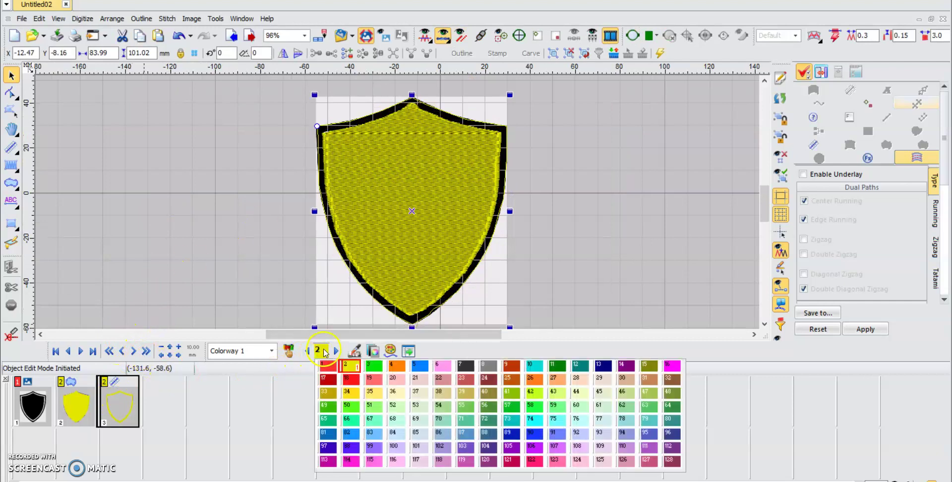
pyautogui.click(460, 368)
pyautogui.click(257, 241)
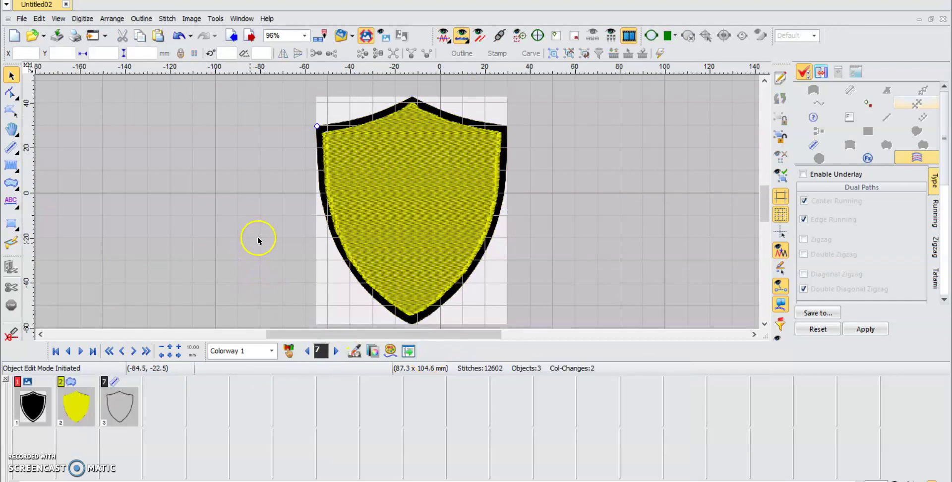
# Examine how the border stitching meets the yellow fill around the shield's upper-left corner and overall outline.
pyautogui.scroll(5, 332, 139)
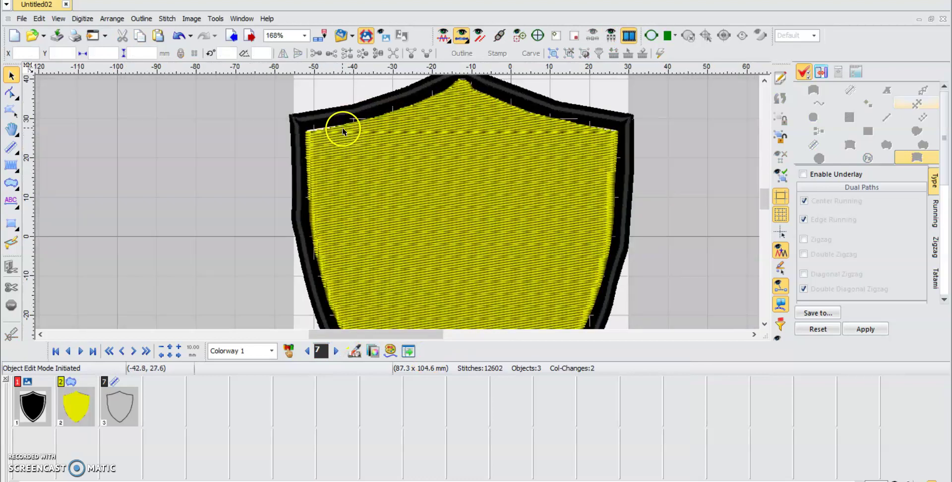
pyautogui.scroll(3, 338, 125)
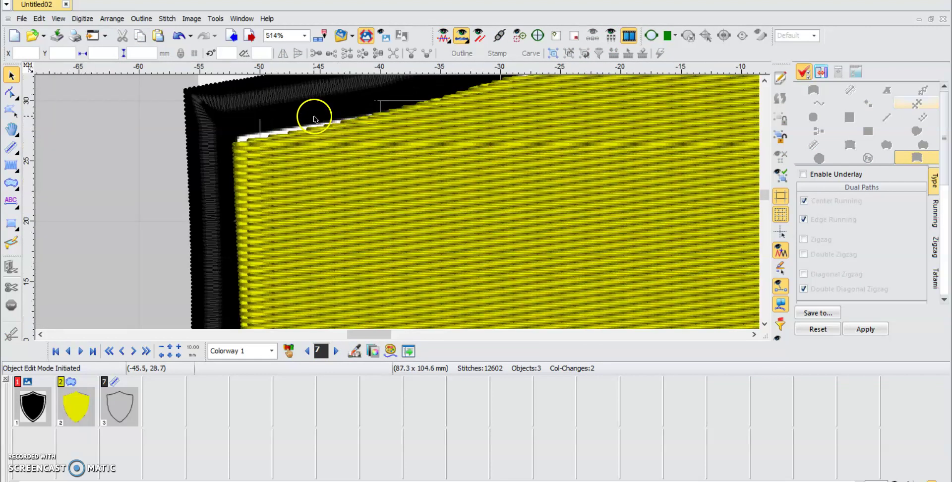
pyautogui.scroll(-6, 314, 119)
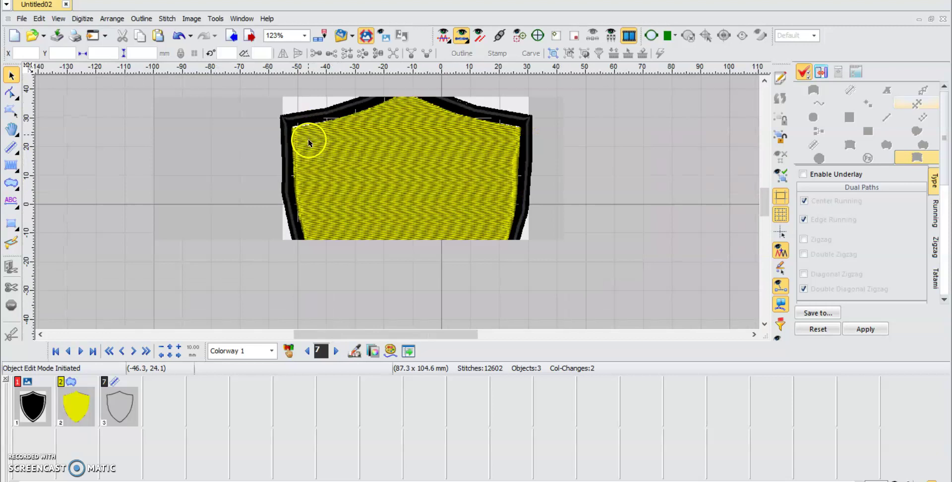
pyautogui.scroll(-2, 426, 227)
pyautogui.scroll(2, 427, 231)
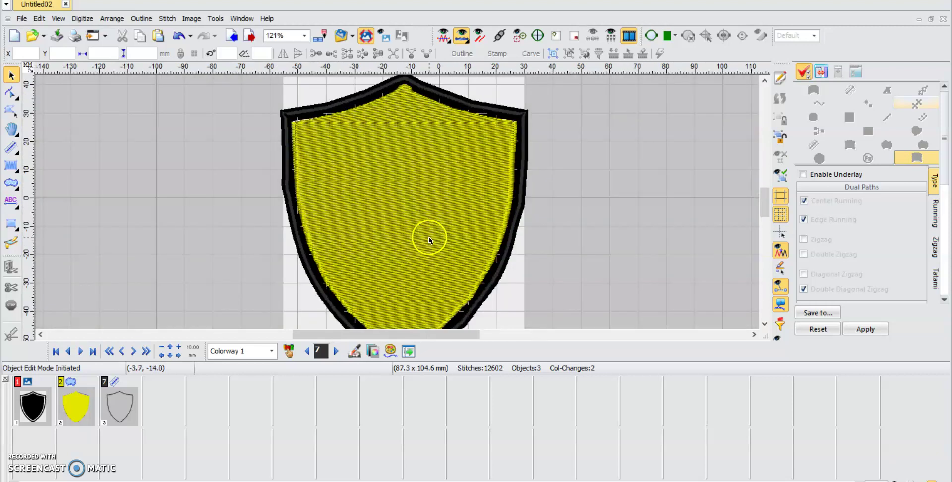
pyautogui.click(414, 243)
pyautogui.click(330, 103)
pyautogui.click(187, 299)
# Try a Center Line value of 100% for the border's satin line and apply it.
pyautogui.click(132, 401)
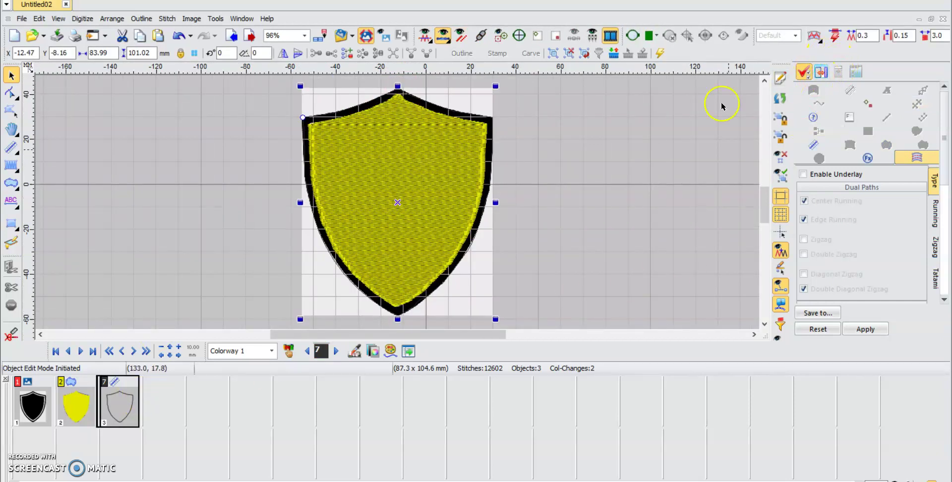
pyautogui.click(858, 159)
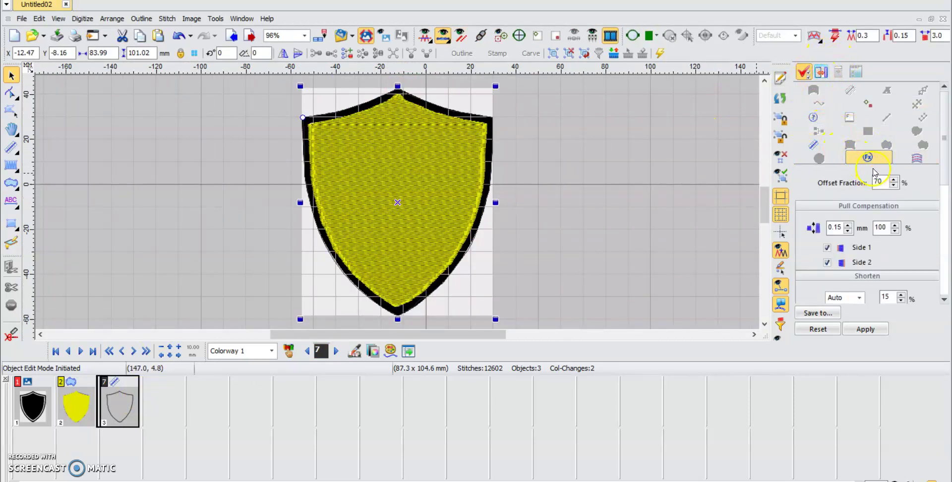
pyautogui.click(813, 119)
pyautogui.click(813, 158)
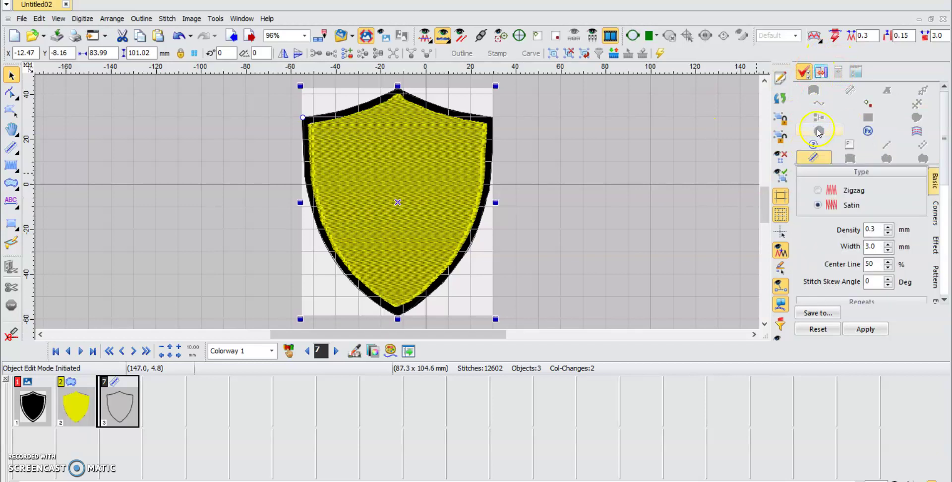
pyautogui.press('Tab')
pyautogui.click(865, 329)
pyautogui.click(143, 198)
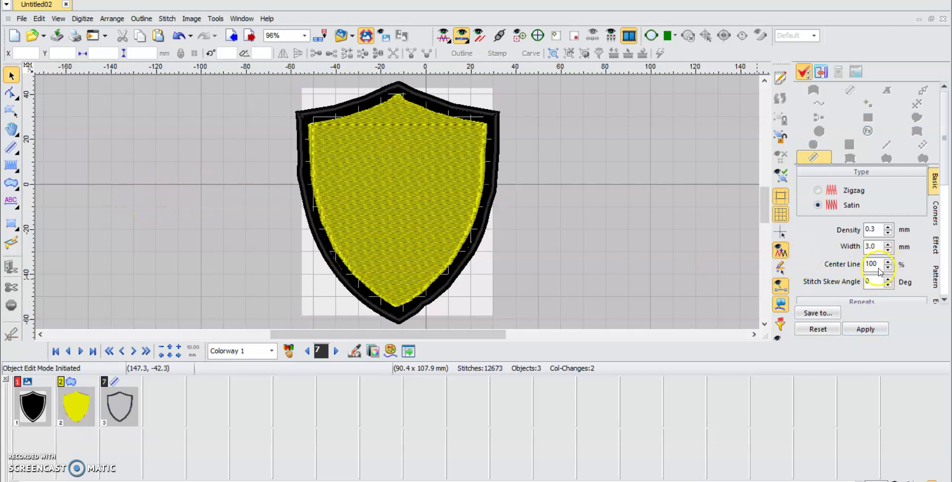
# Set the border satin line's Center Line to 0%, apply it, and deselect the border.
pyautogui.click(119, 404)
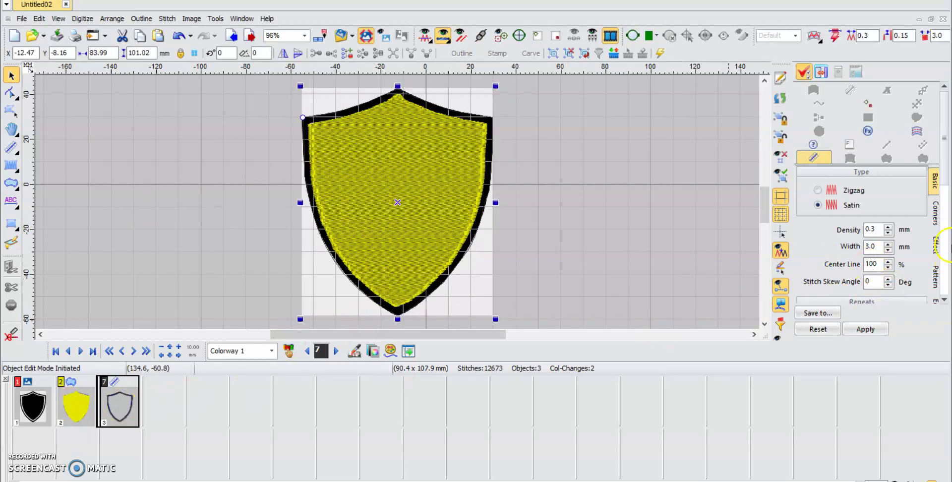
pyautogui.write('0')
pyautogui.click(863, 325)
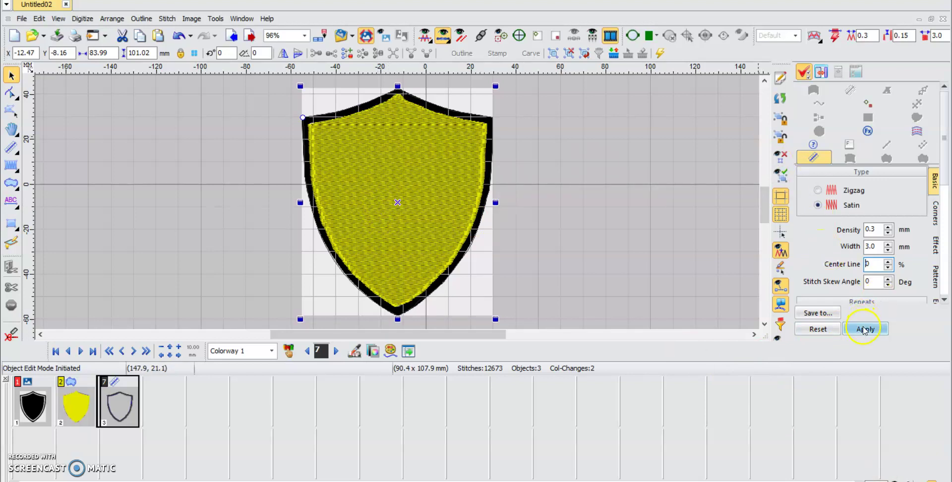
pyautogui.click(115, 125)
# Examine the border's coverage of the fill edge along the left side, the top peak and the whole shield.
pyautogui.scroll(5, 298, 153)
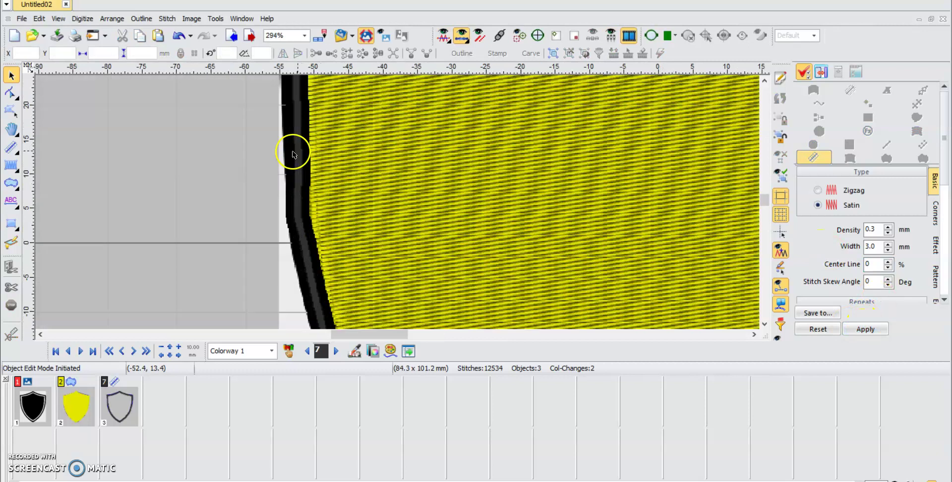
pyautogui.scroll(3, 292, 156)
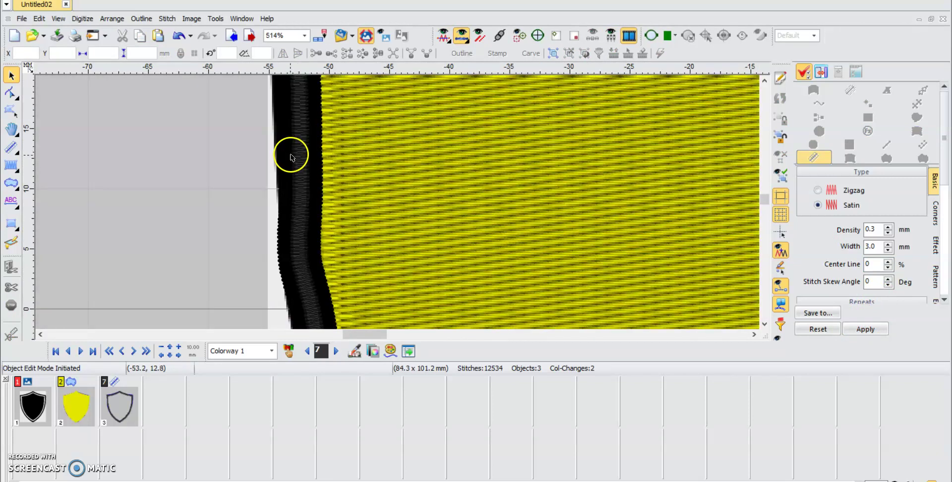
pyautogui.scroll(-8, 293, 161)
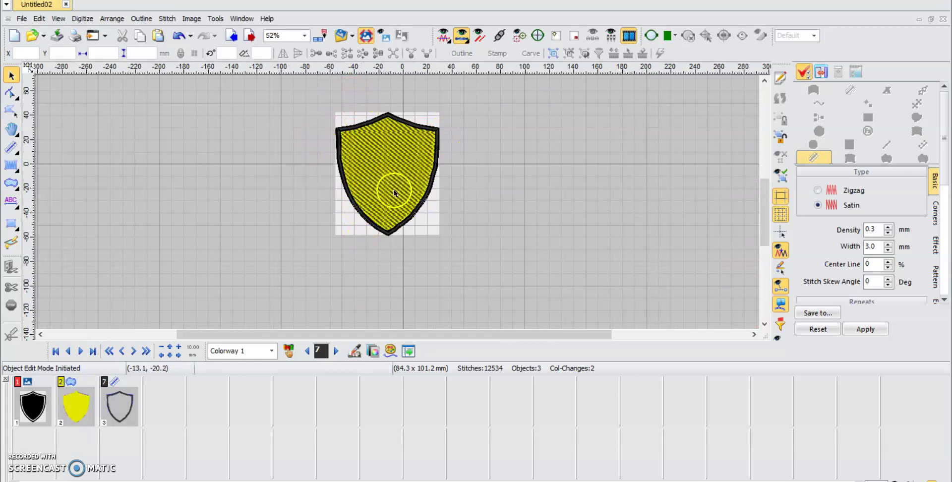
pyautogui.scroll(8, 356, 138)
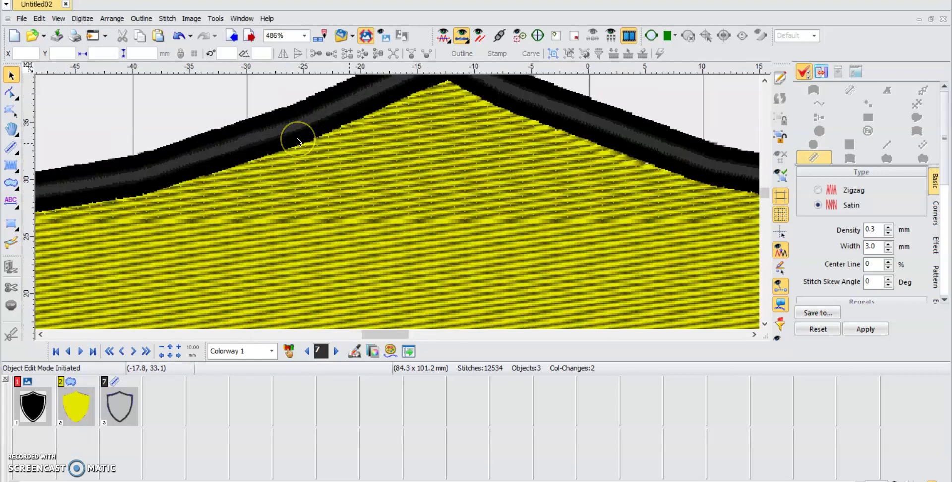
pyautogui.scroll(2, 297, 142)
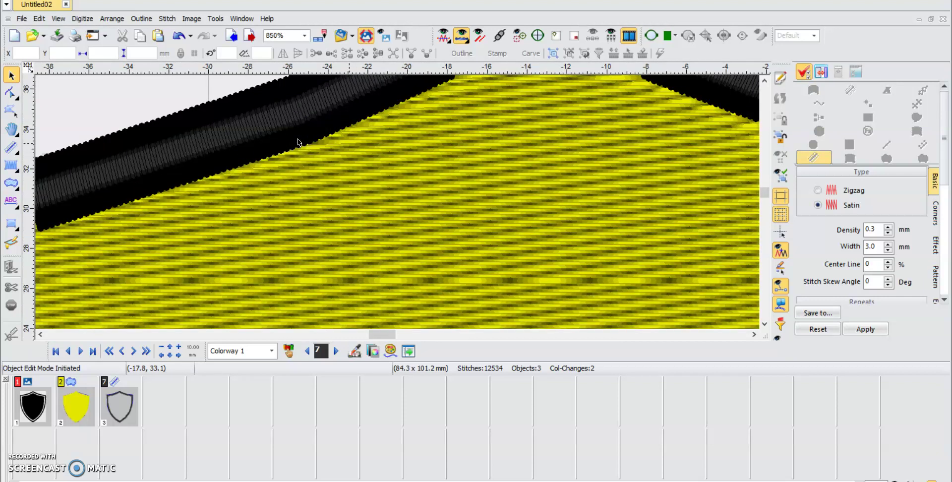
pyautogui.scroll(-4, 297, 142)
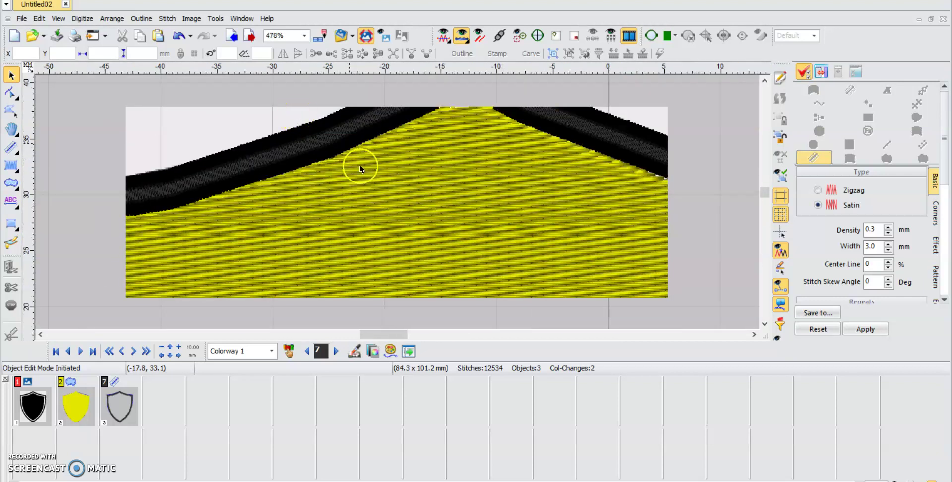
pyautogui.scroll(-5, 759, 208)
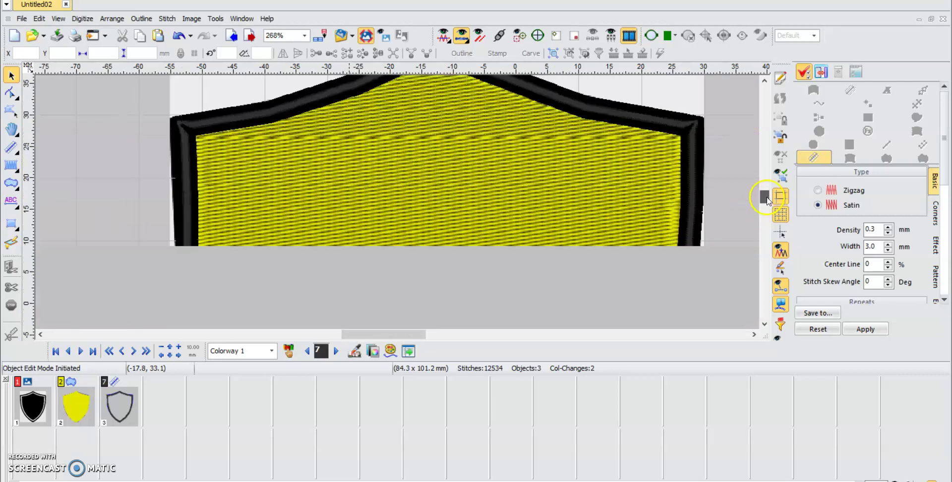
pyautogui.scroll(-1, 570, 143)
pyautogui.scroll(-3, 571, 143)
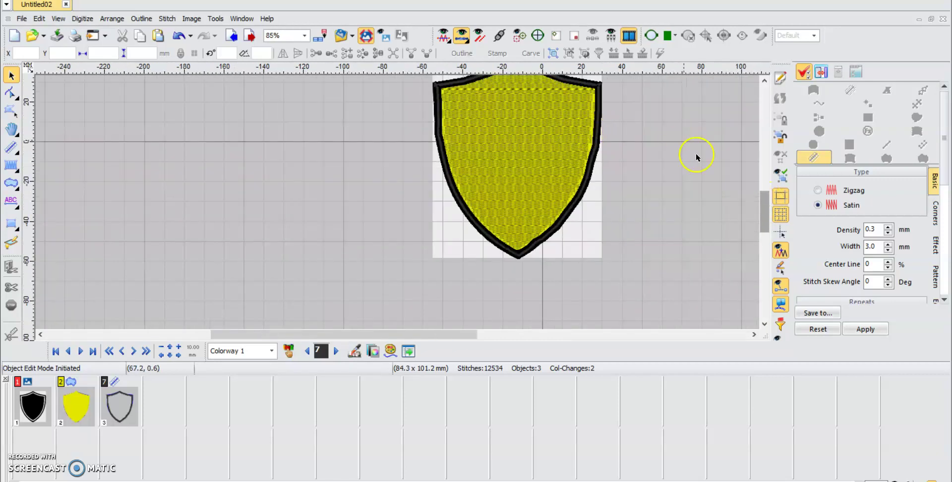
pyautogui.scroll(2, 767, 200)
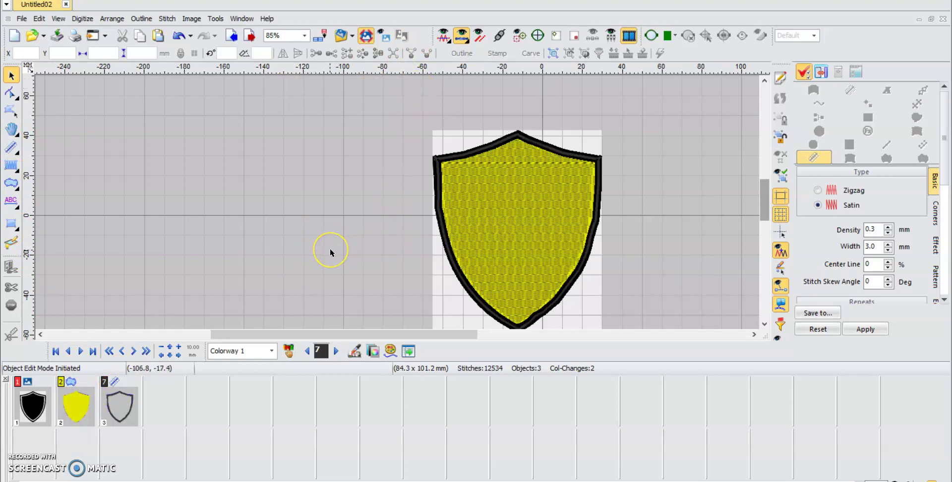
# Play the shield design's stitching sequence with Slow Redraw and close the simulation.
pyautogui.hotkey('shift', 'r')
pyautogui.click(288, 26)
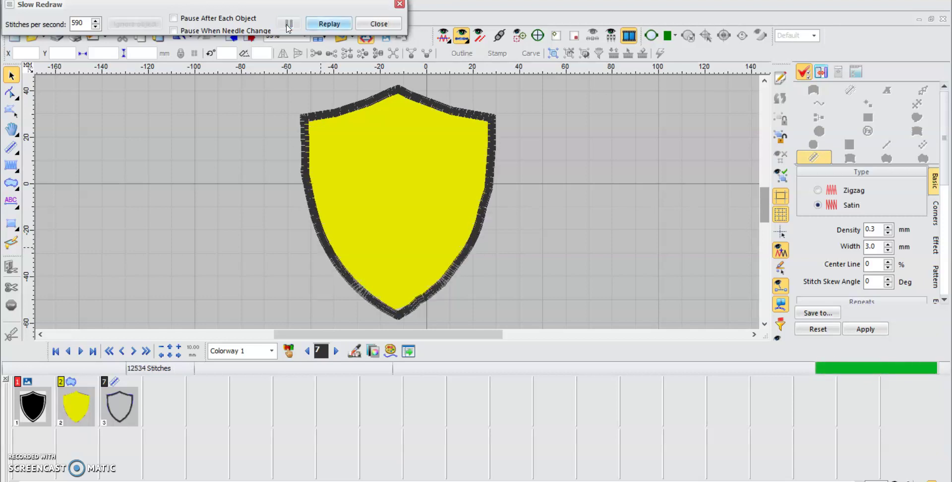
pyautogui.click(399, 4)
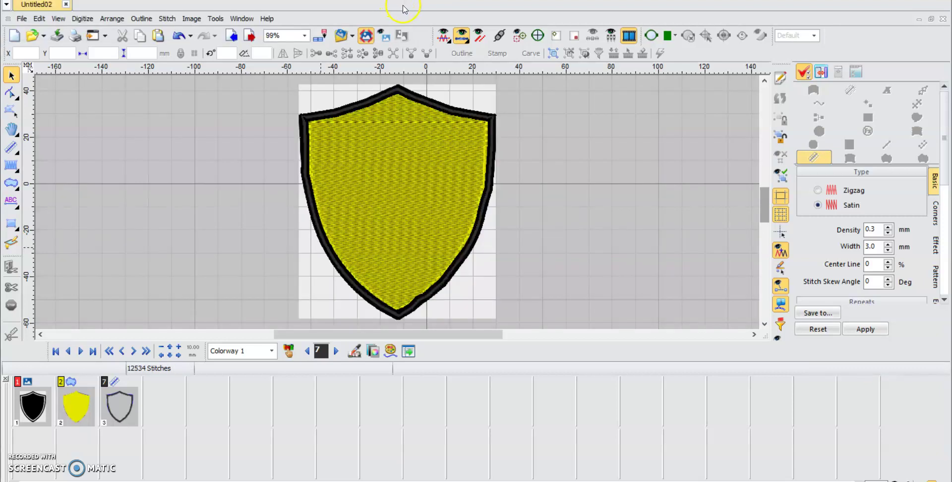